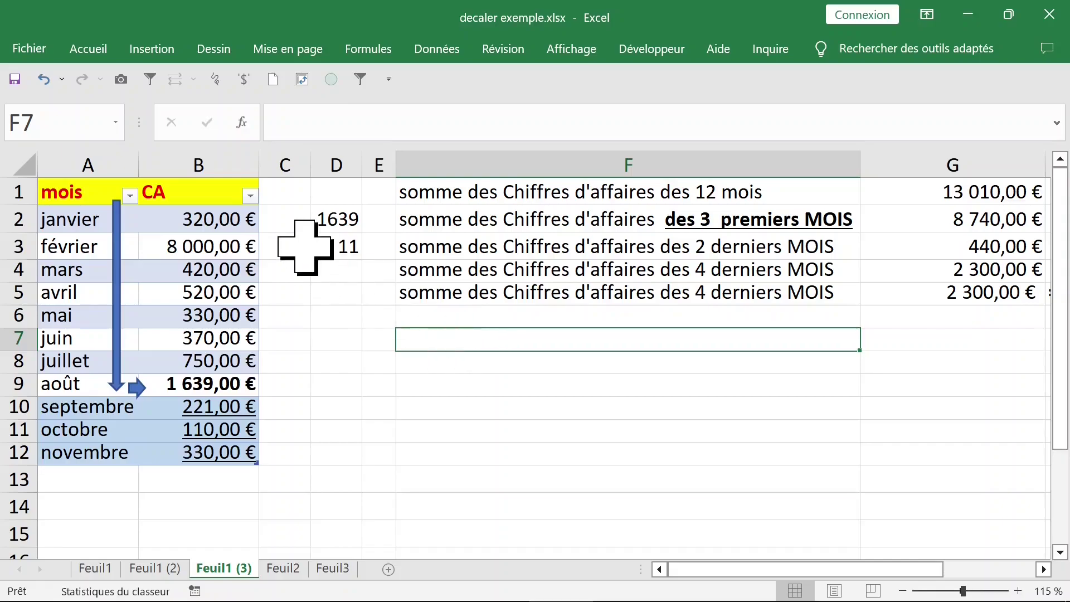
Step: Examine the table's mois and CA columns, covering the months and their turnover amounts
click(227, 165)
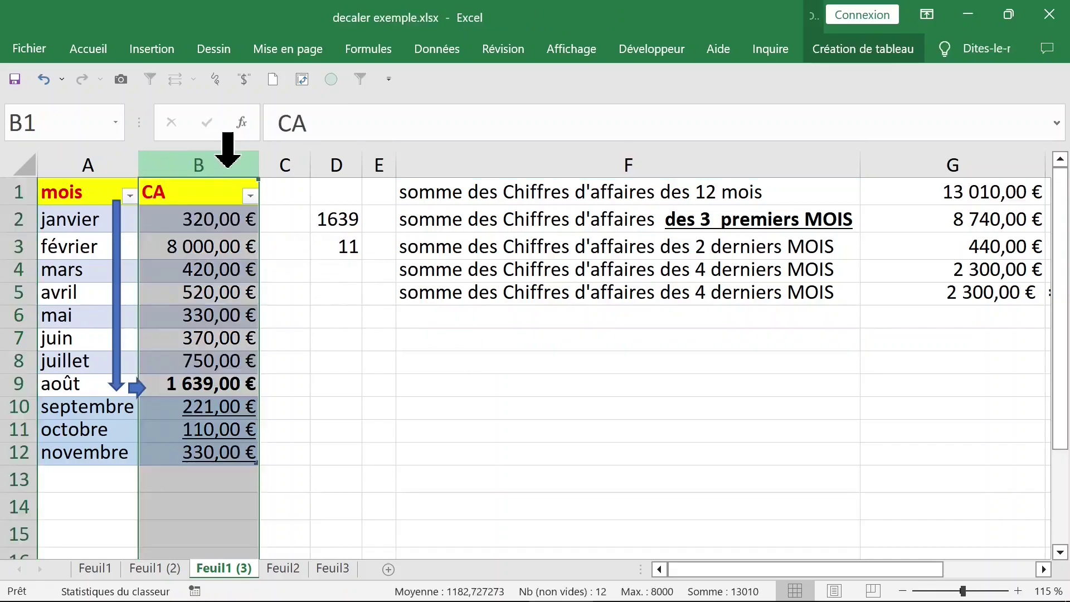
click(191, 223)
click(76, 219)
click(81, 162)
click(76, 222)
drag(72, 229, 79, 429)
click(214, 312)
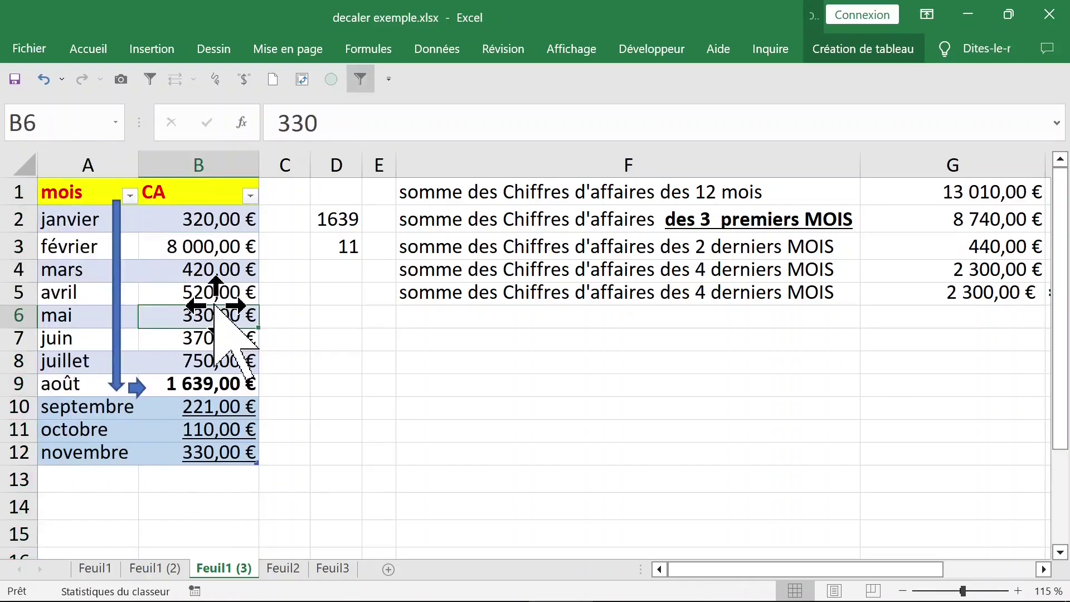
Step: Examine the DECALER formula in D2, tracing its offset from A1 down the months to cell B9
click(337, 221)
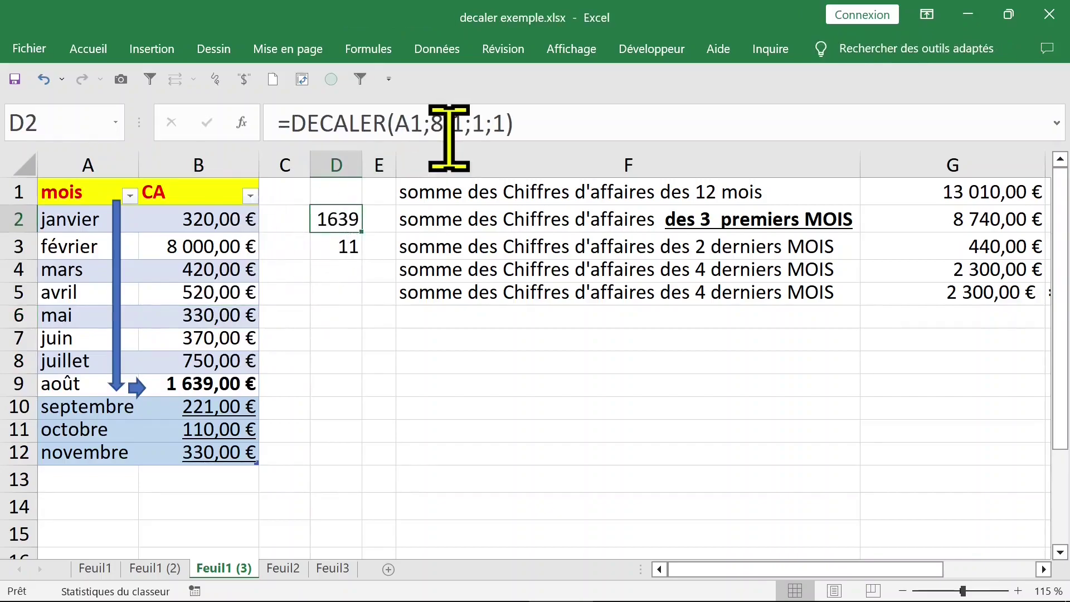
click(89, 189)
drag(79, 217, 76, 380)
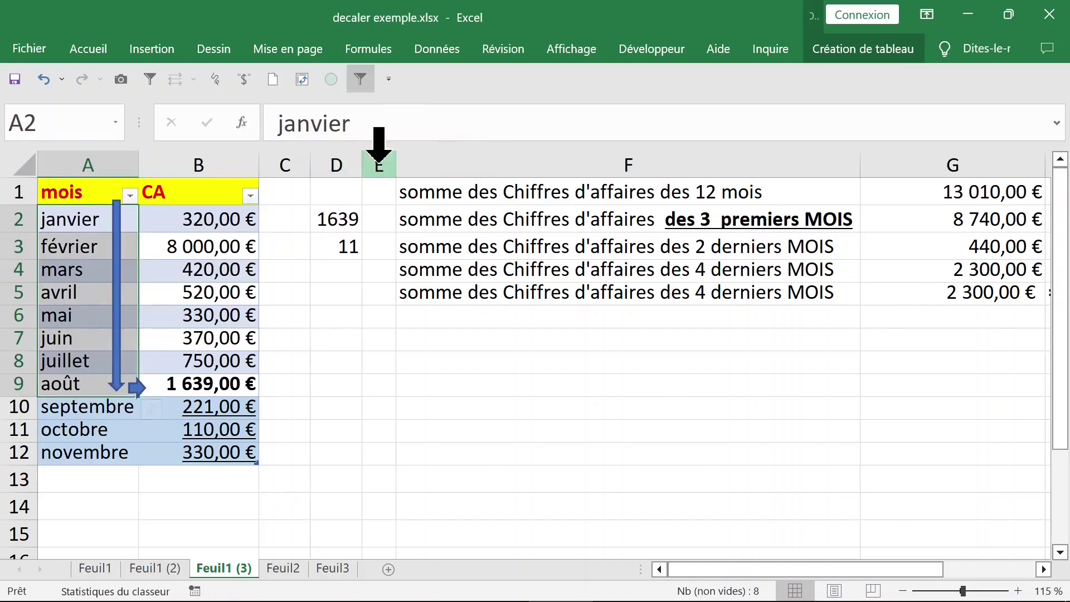
click(337, 219)
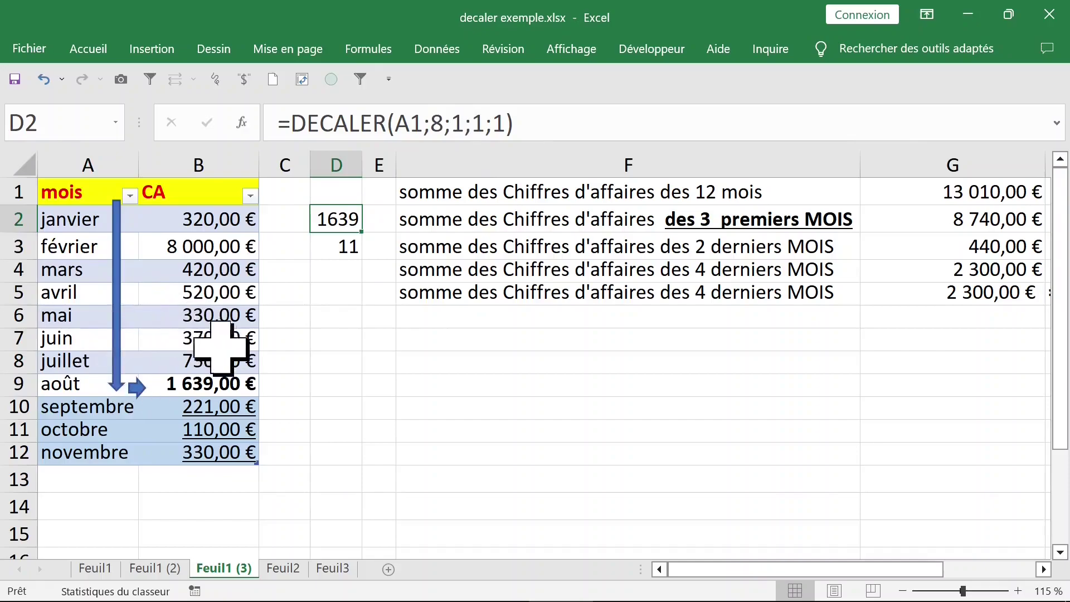
click(214, 386)
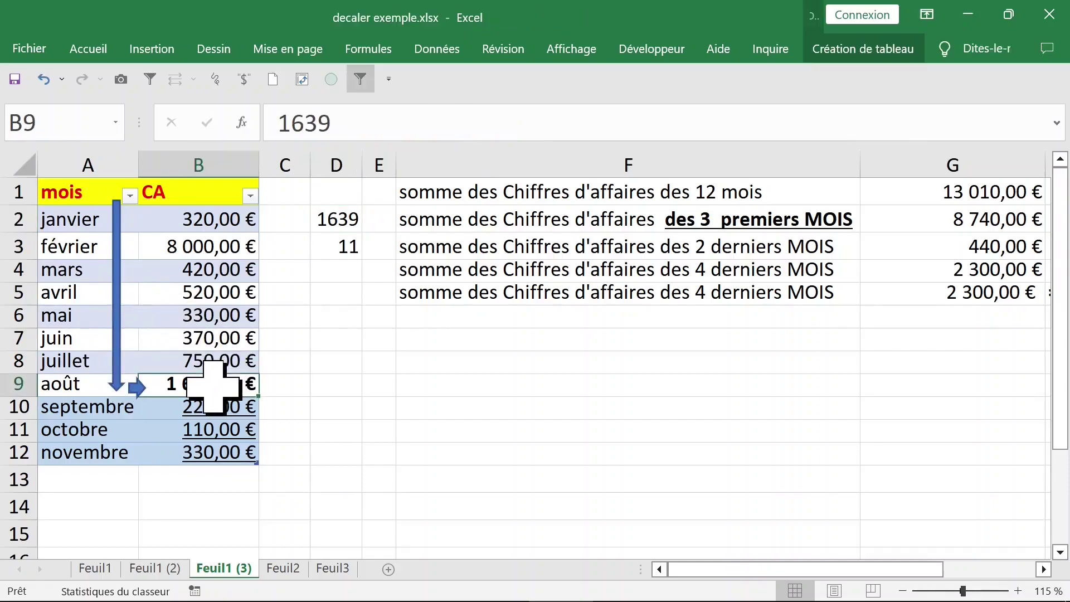
click(348, 217)
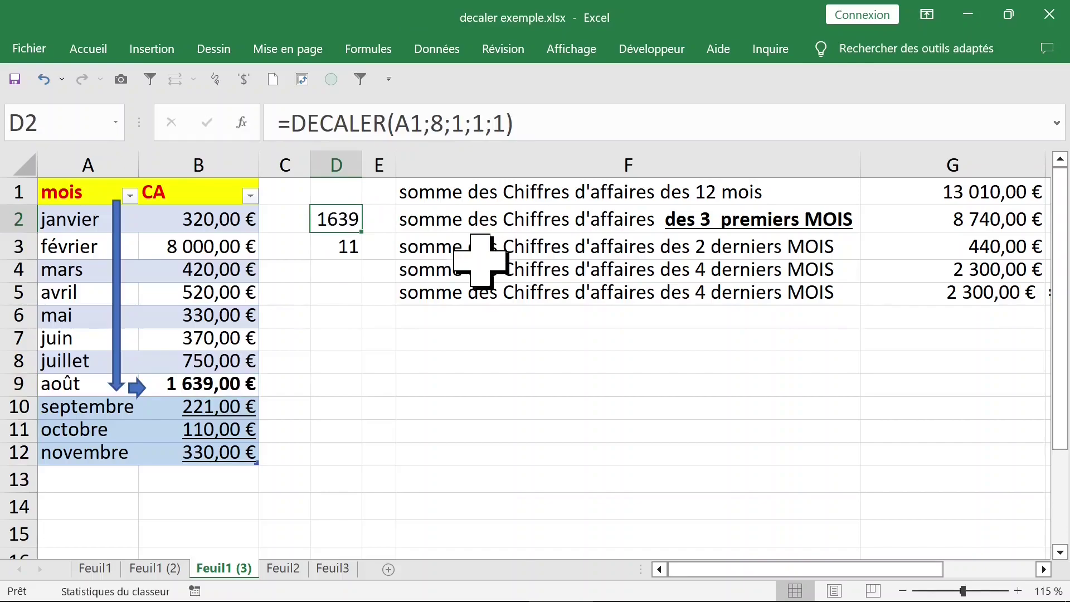
Step: Start a DECALER formula in D5 using the function arguments dialog, with the mois header cell A1 as the reference
click(343, 297)
text(=DECALER()
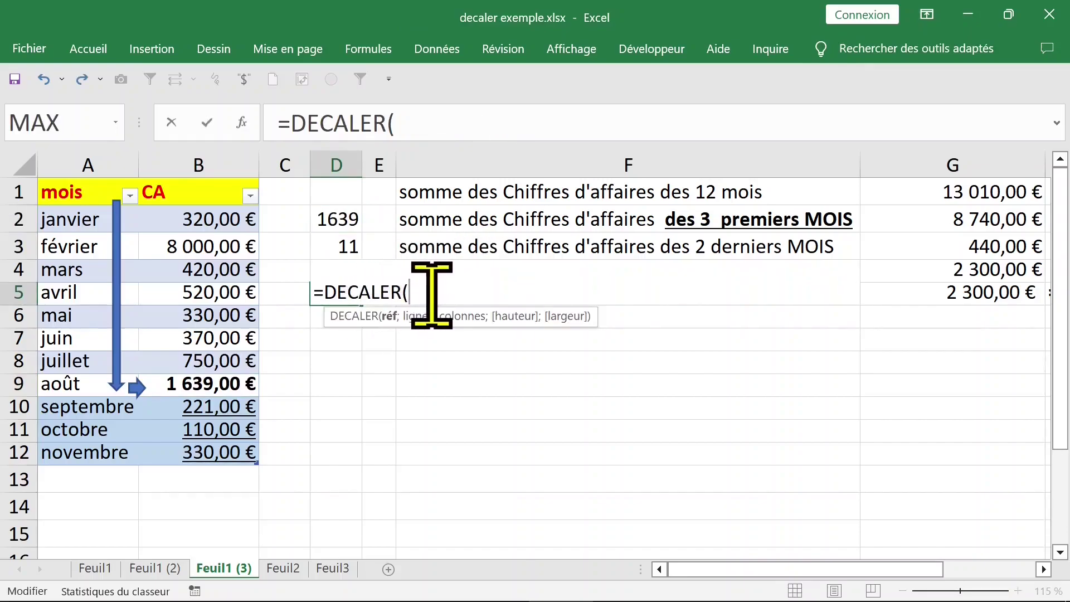
key(ctrl+a)
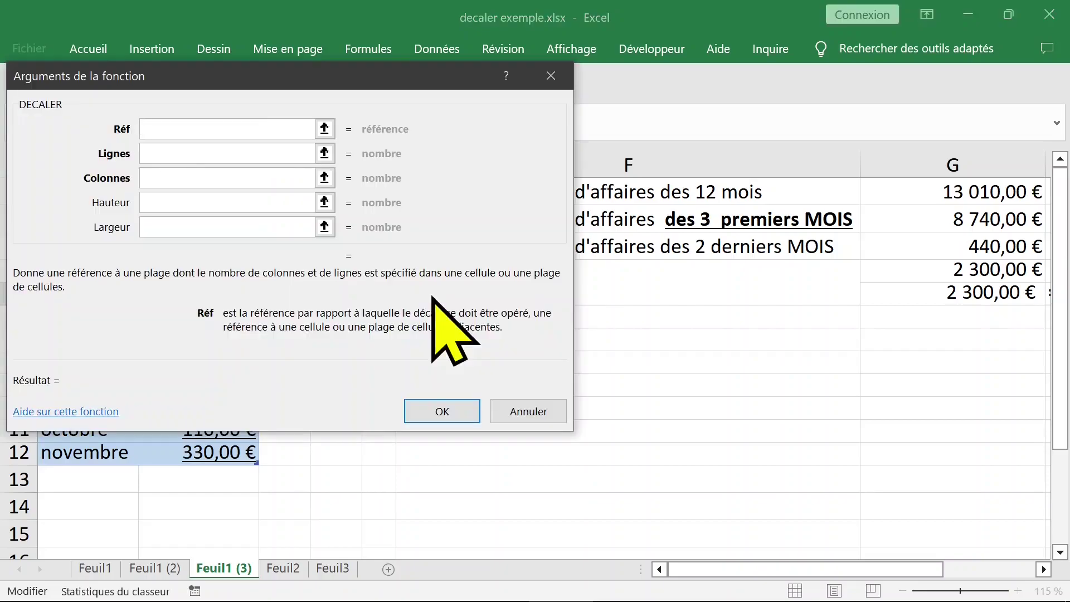
drag(331, 73, 761, 90)
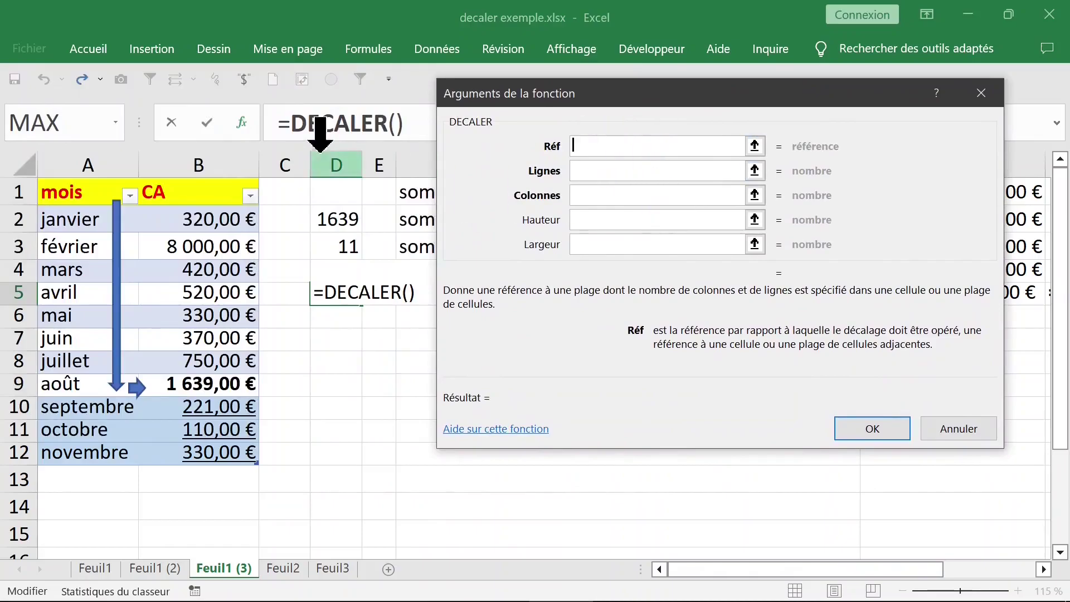
click(72, 195)
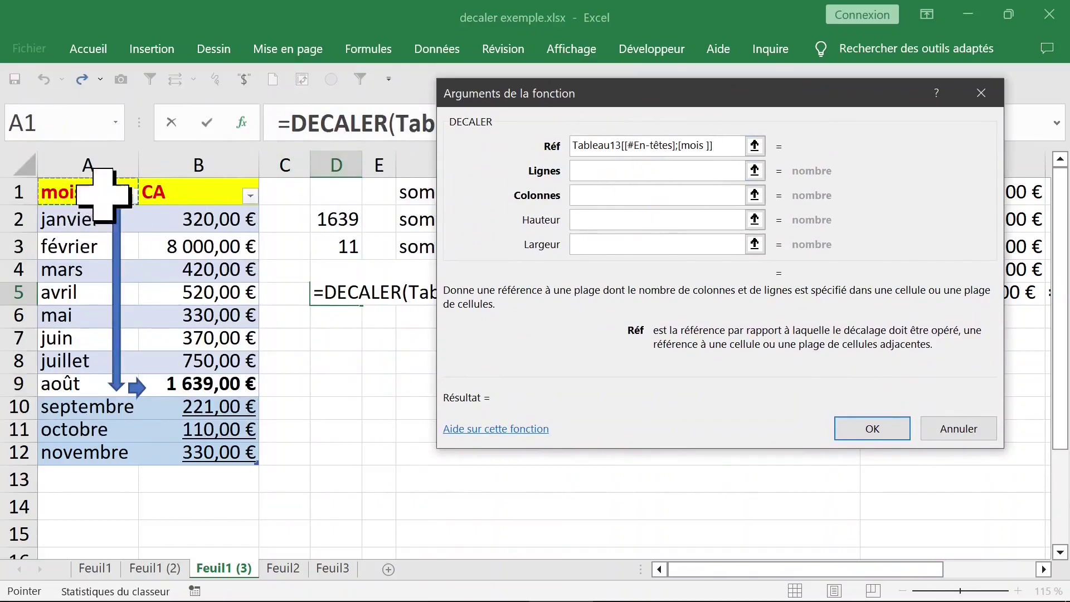
Step: Complete the DECALER arguments with Lignes 8, Colonnes 1, Hauteur 1 and Largeur 1, and validate the formula
click(607, 173)
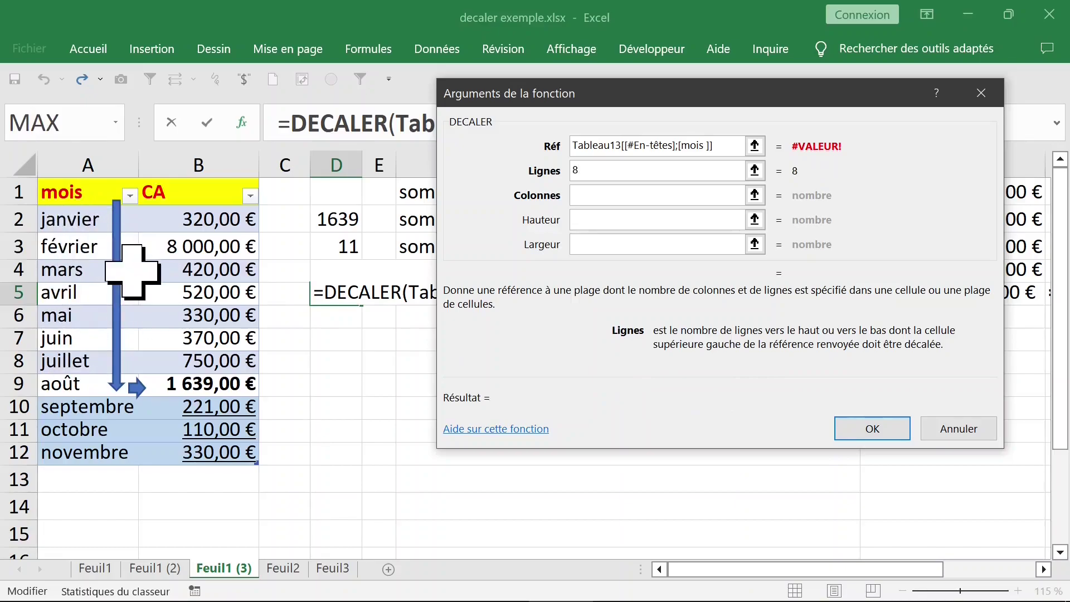
click(590, 195)
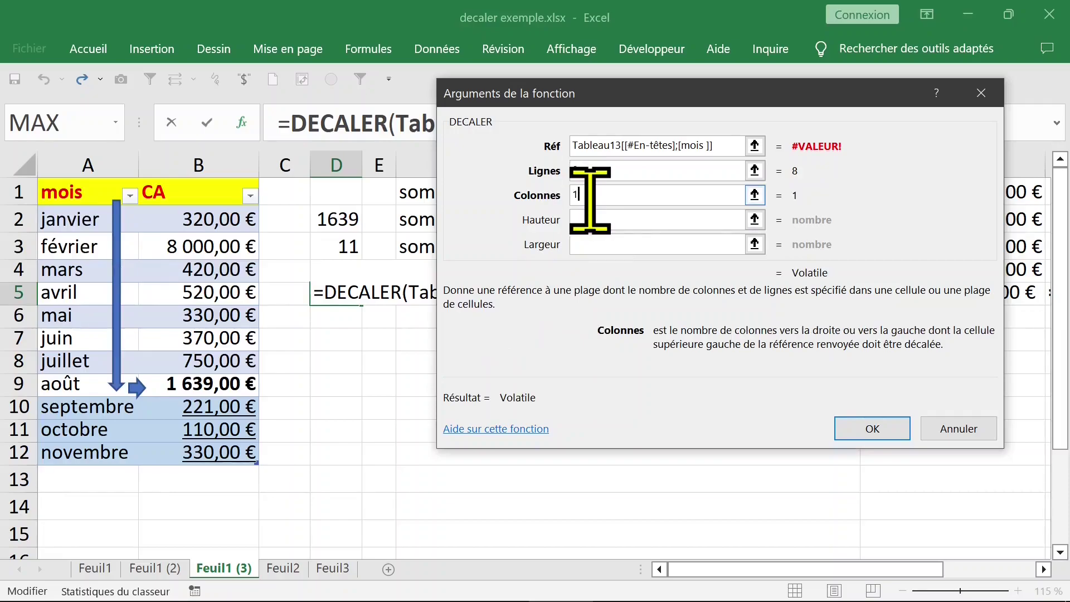
click(590, 220)
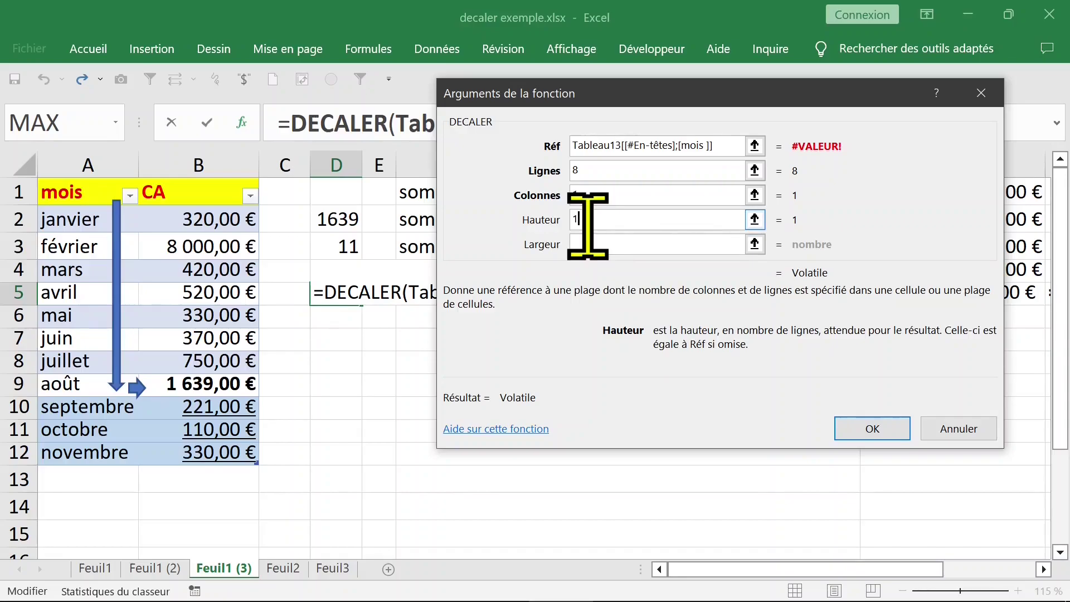
click(588, 240)
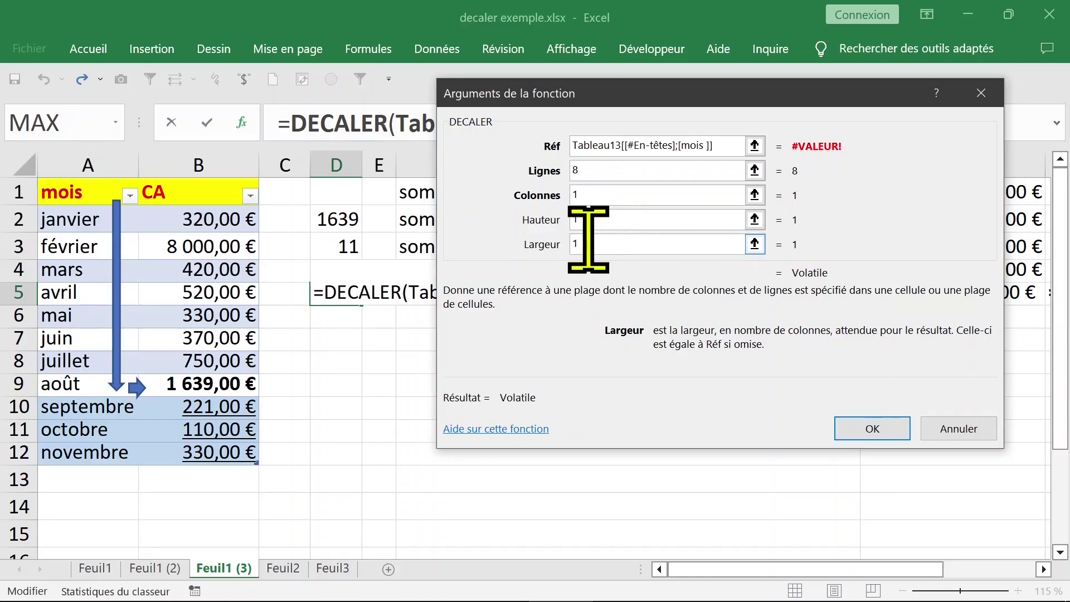
click(855, 430)
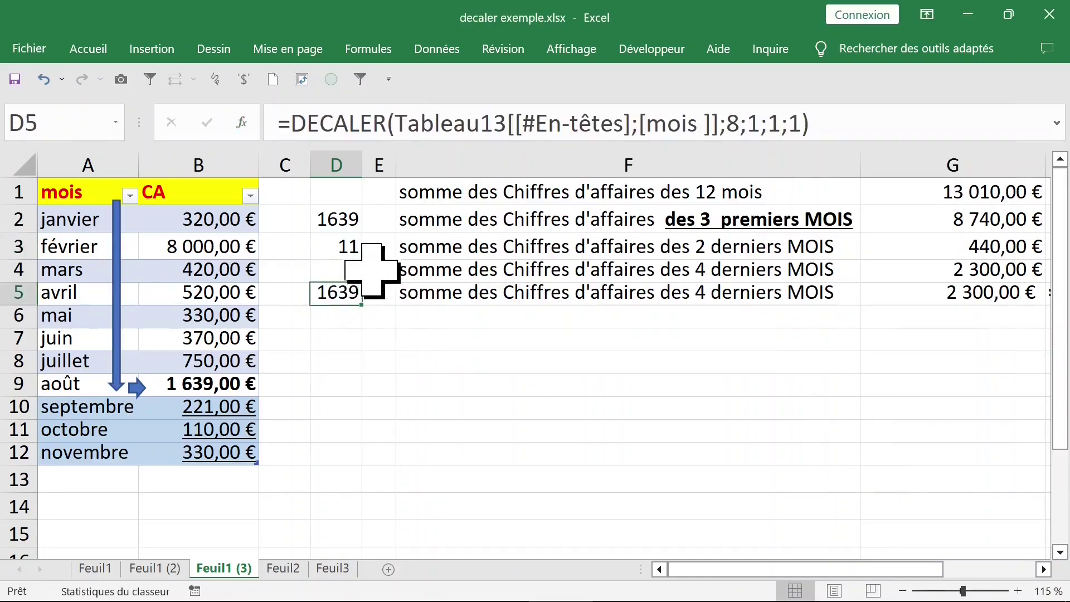
Step: Examine the NBVAL formula in D3 and the range of months A2:A12 that it counts
click(333, 251)
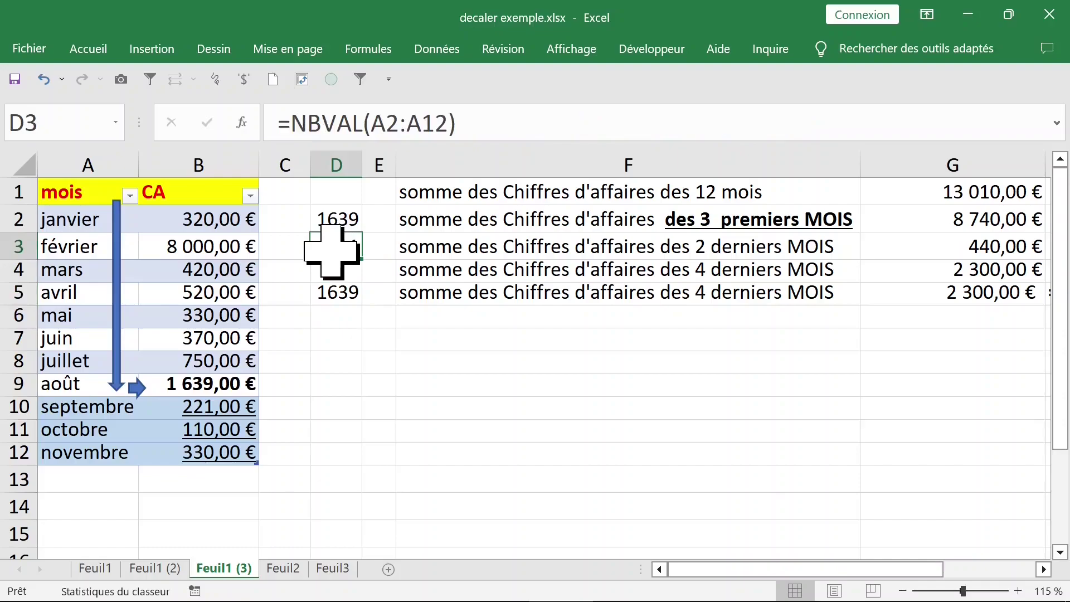
double_click(332, 250)
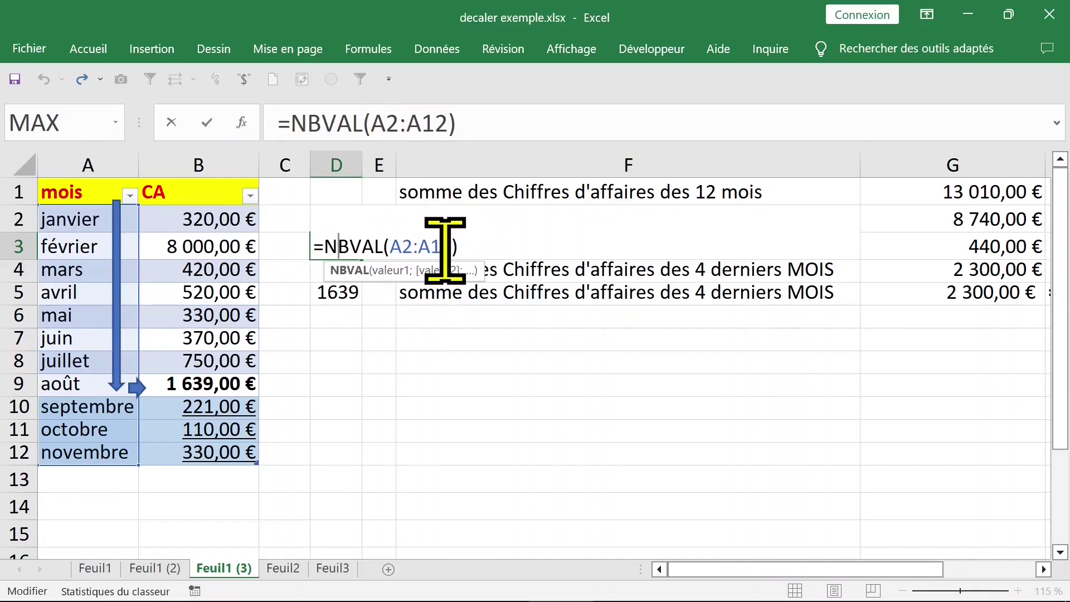
key(Return)
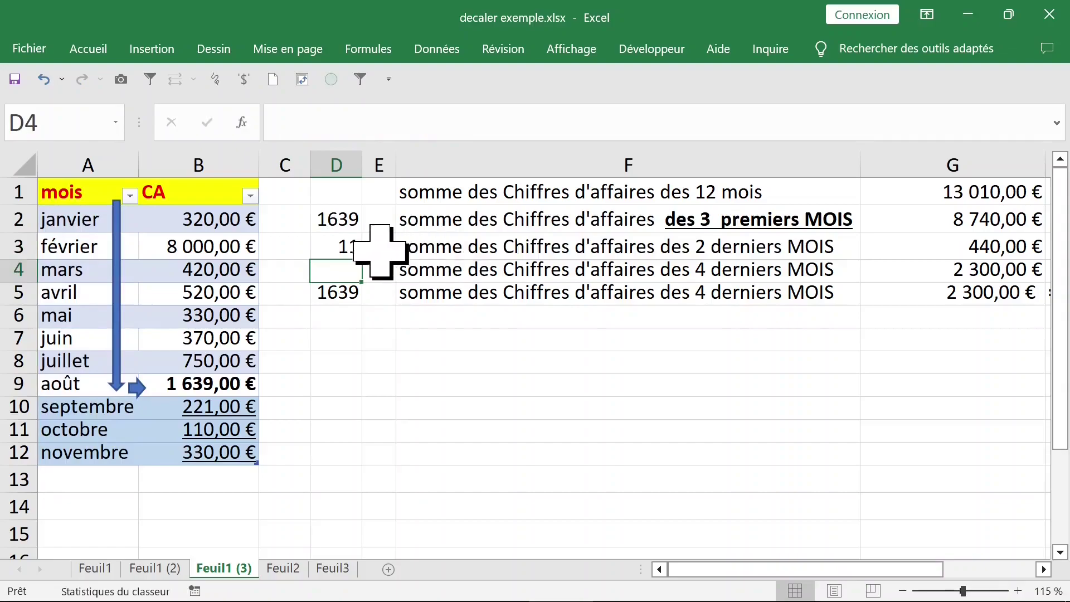
click(348, 245)
click(76, 220)
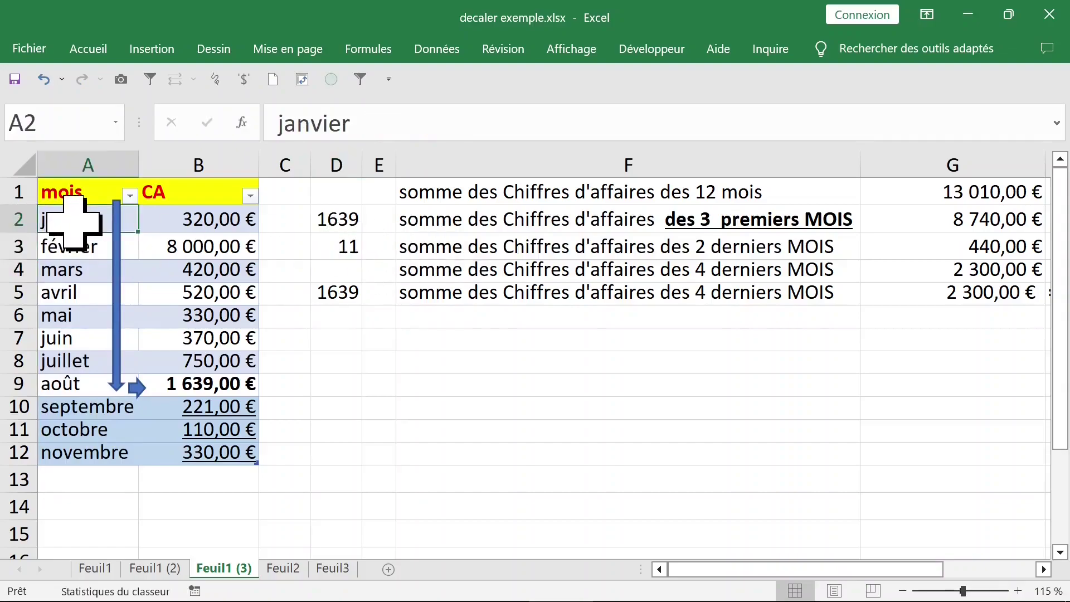
click(344, 243)
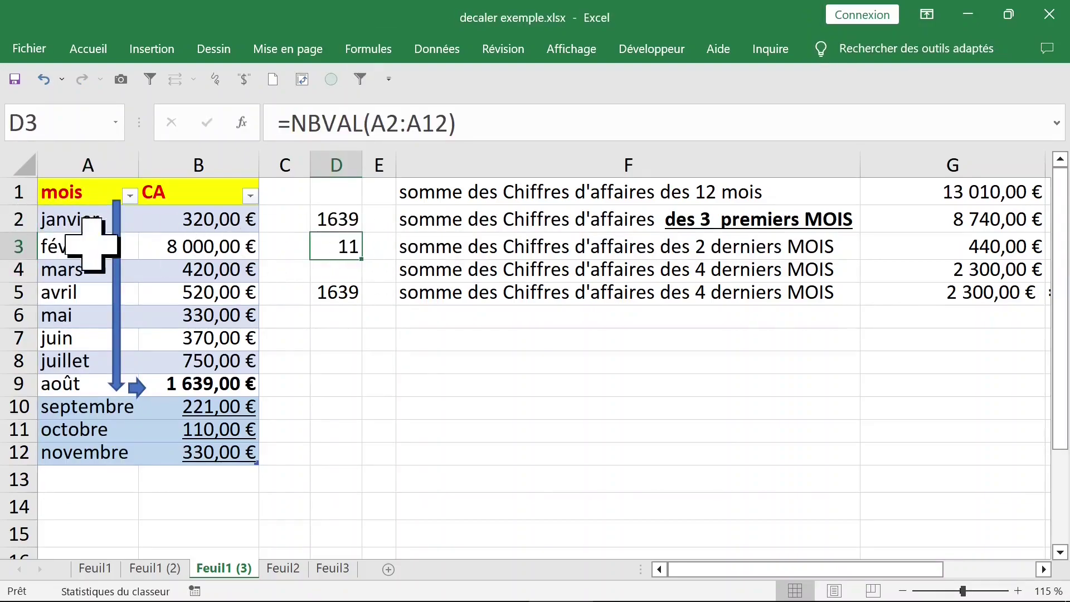
drag(79, 219, 64, 452)
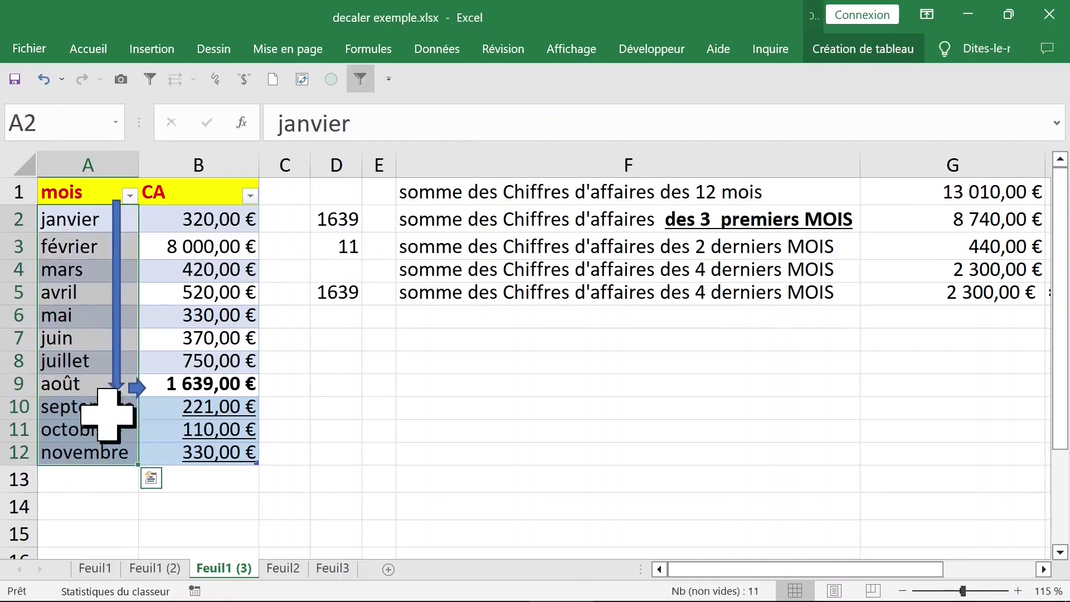
Step: Change the label in F1 to "somme des Chiffres d'affaires total"
click(564, 390)
click(463, 189)
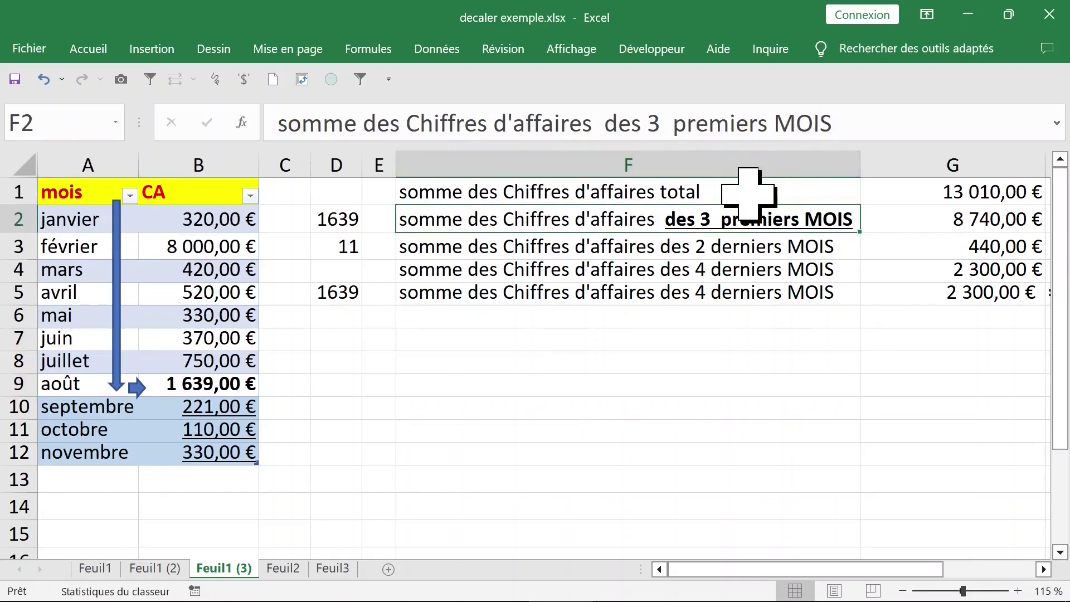
click(753, 191)
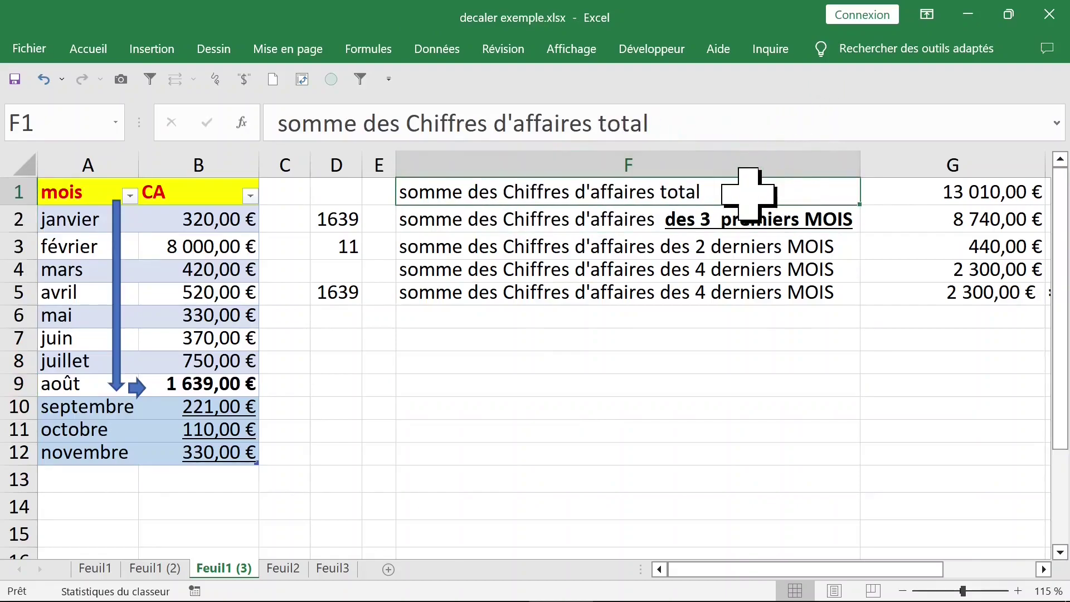
Step: Enter a SOMME formula in G1 that totals the whole CA column, Tableau13[CA]
click(969, 192)
text(=somm)
key(Tab)
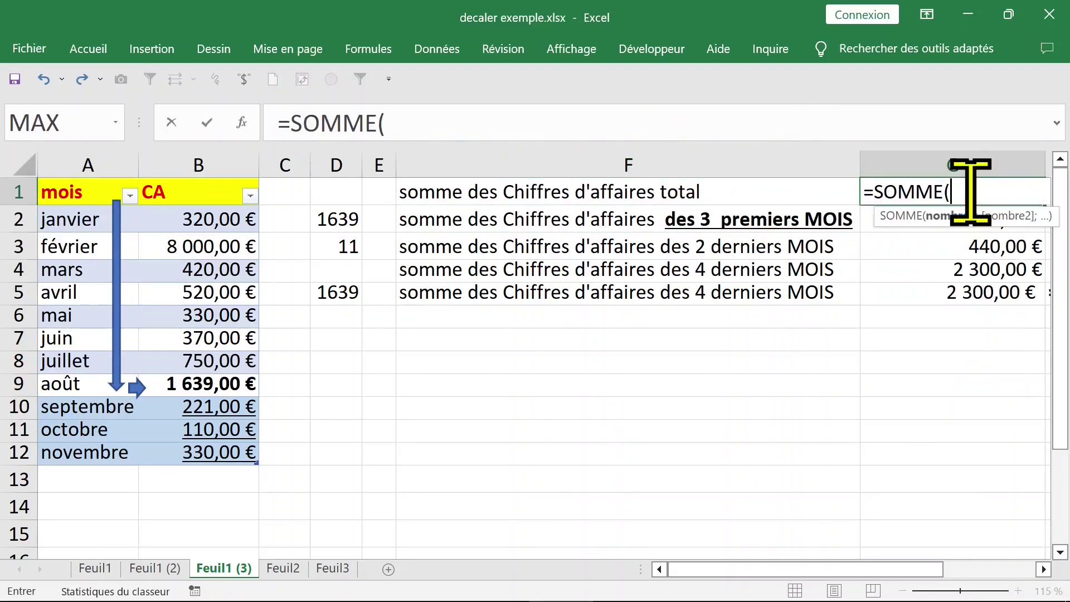
click(190, 220)
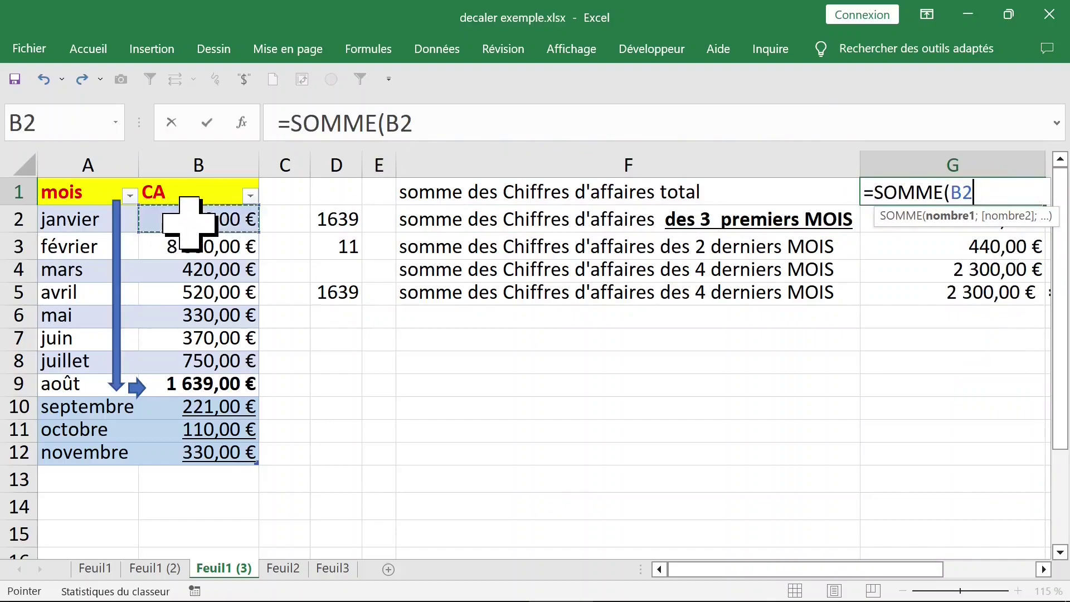
drag(188, 231, 190, 452)
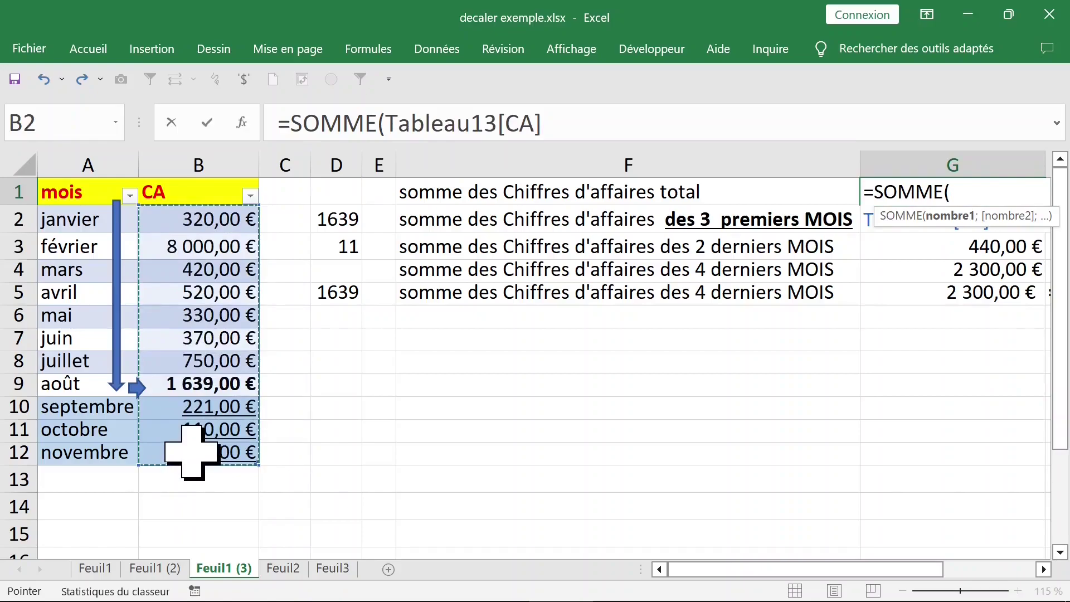
key(Return)
Step: Fill the turnover cells of the first three months, B2:B4, with light green
click(518, 222)
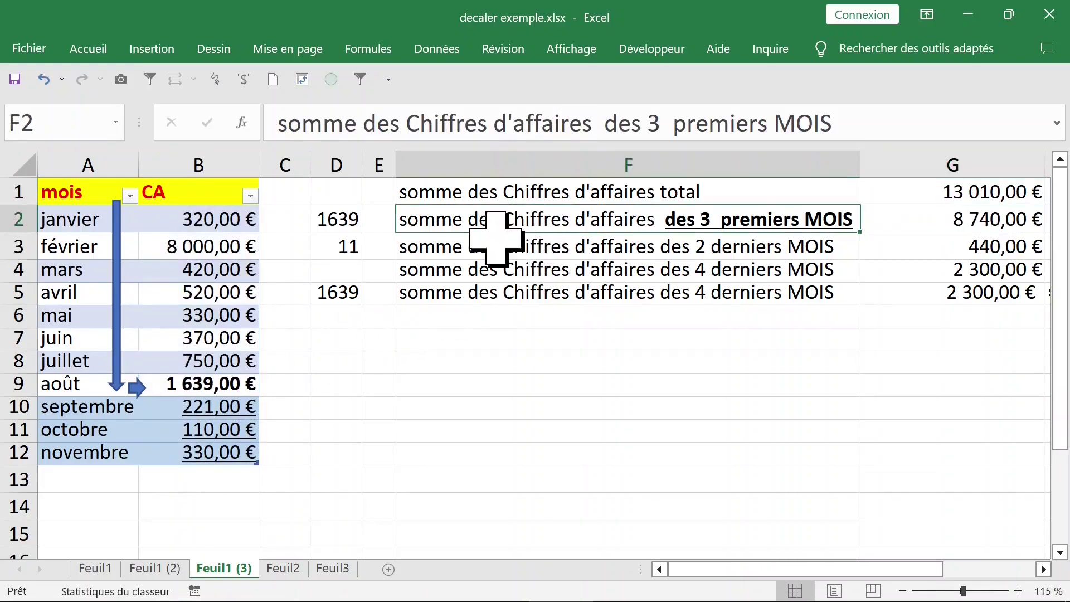
drag(215, 223, 210, 266)
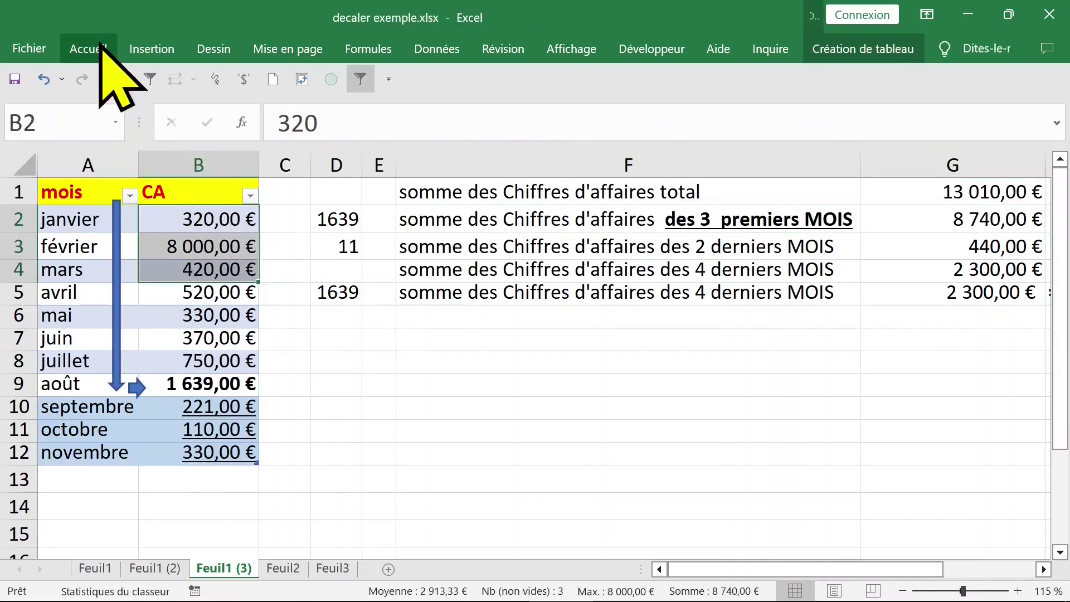
click(95, 51)
click(264, 117)
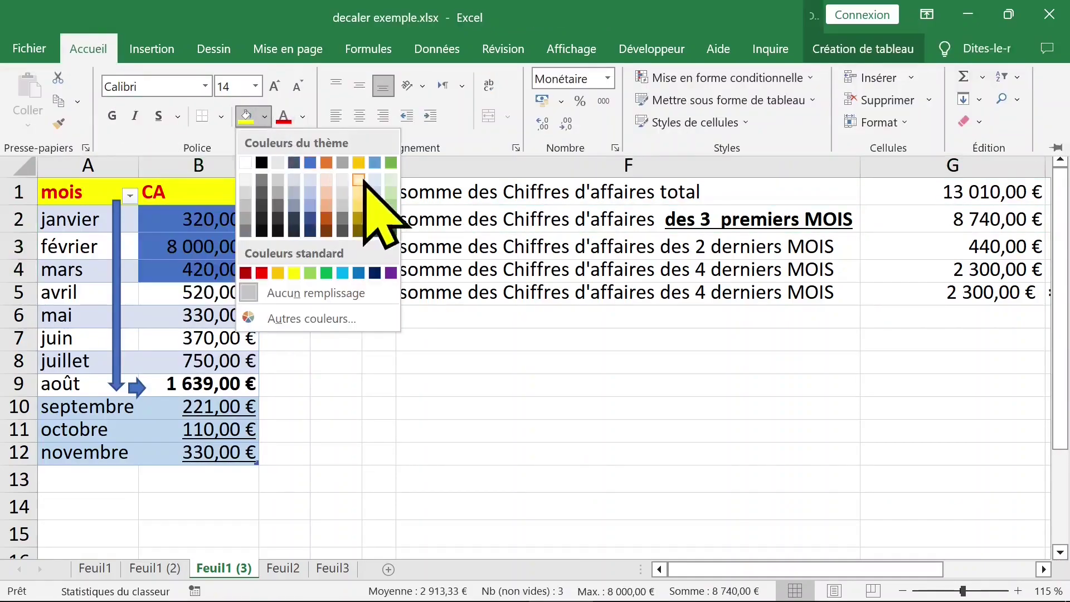
click(391, 181)
click(336, 267)
Step: Examine the SOMME and DECALER formula in G2, including its height argument, against the first three months' turnover cells
drag(219, 223, 209, 282)
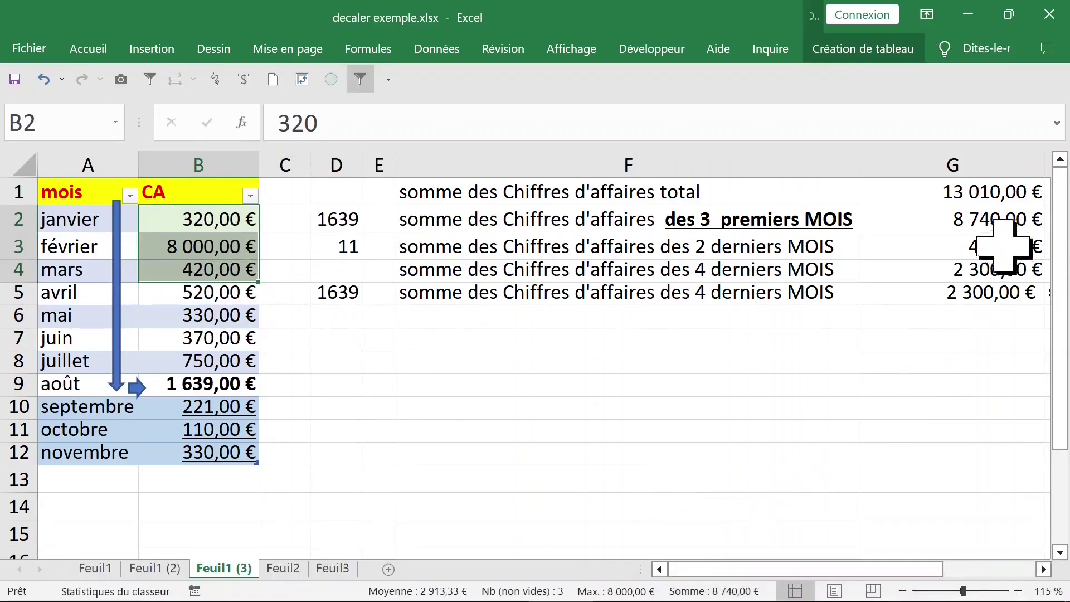
click(990, 226)
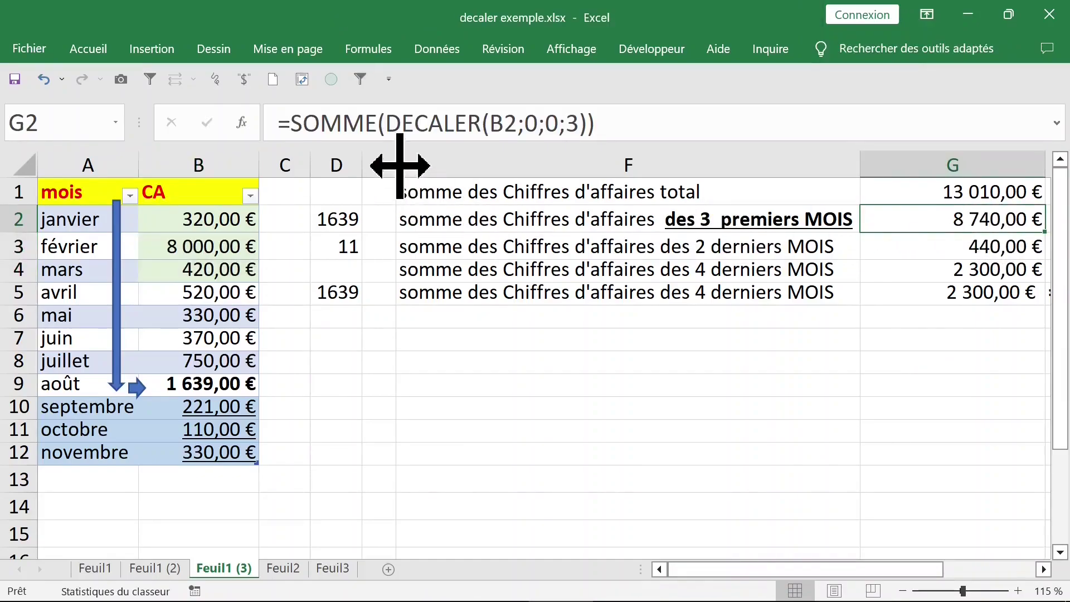
click(429, 124)
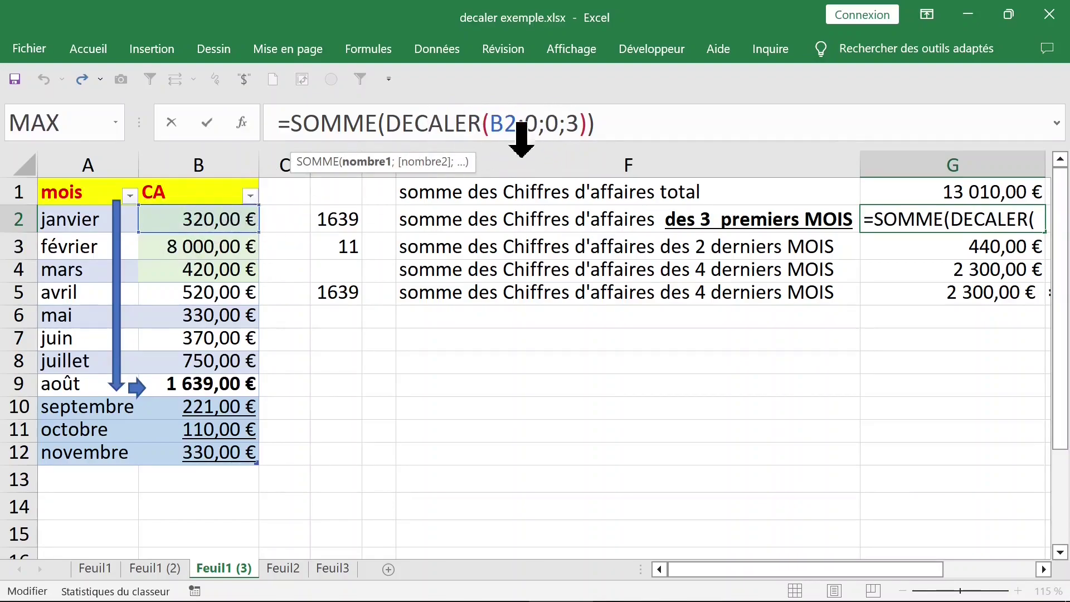
click(572, 123)
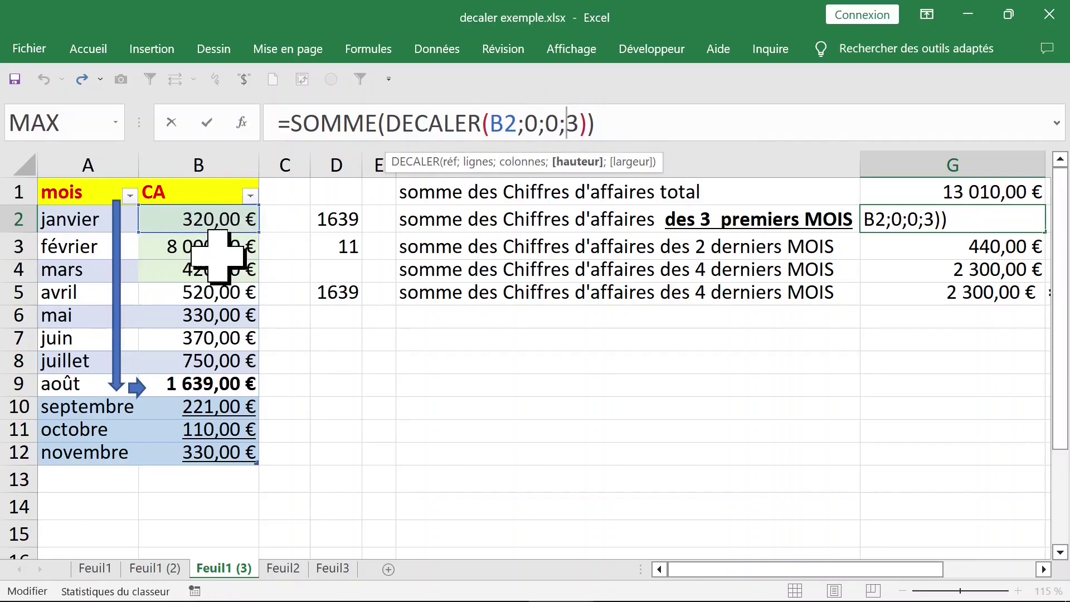
key(Return)
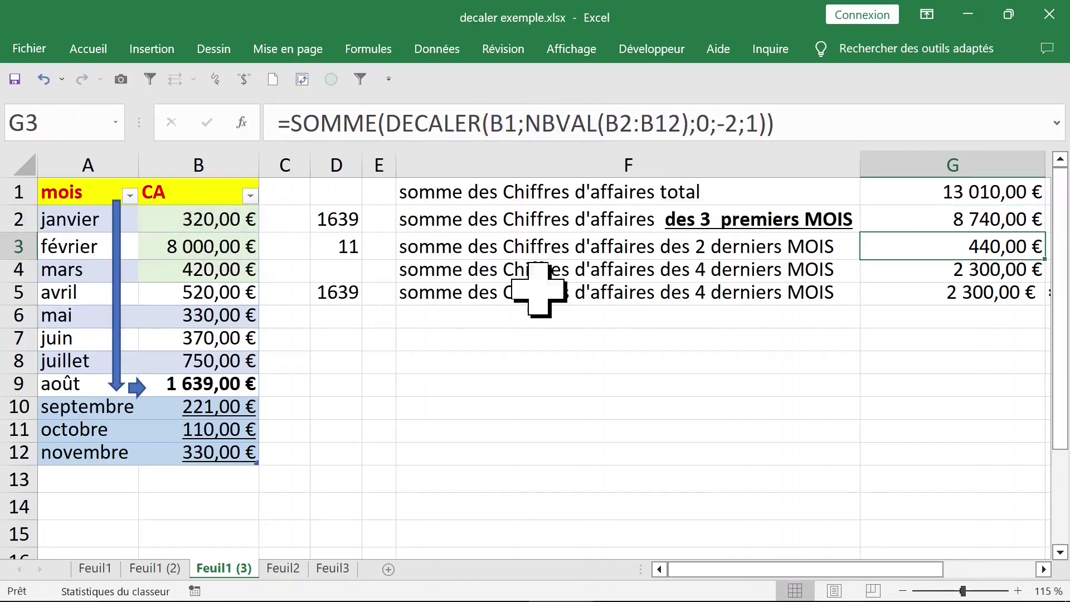
Step: Review the SOMME and DECALER formula in G2, the turnover range B2:B12 and the labels in F3 and F4
click(917, 218)
click(472, 128)
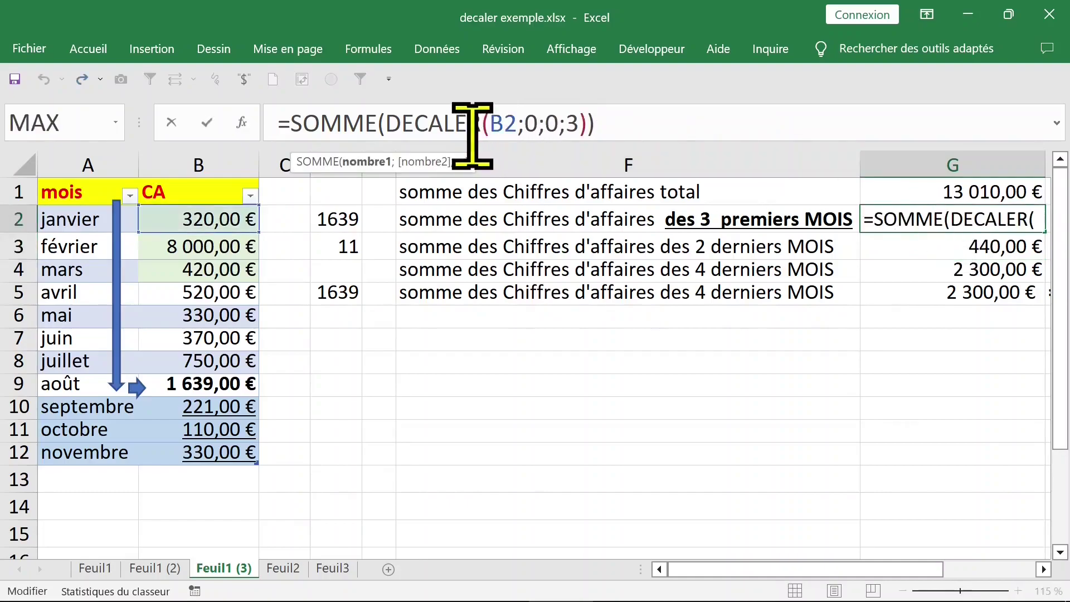
key(Return)
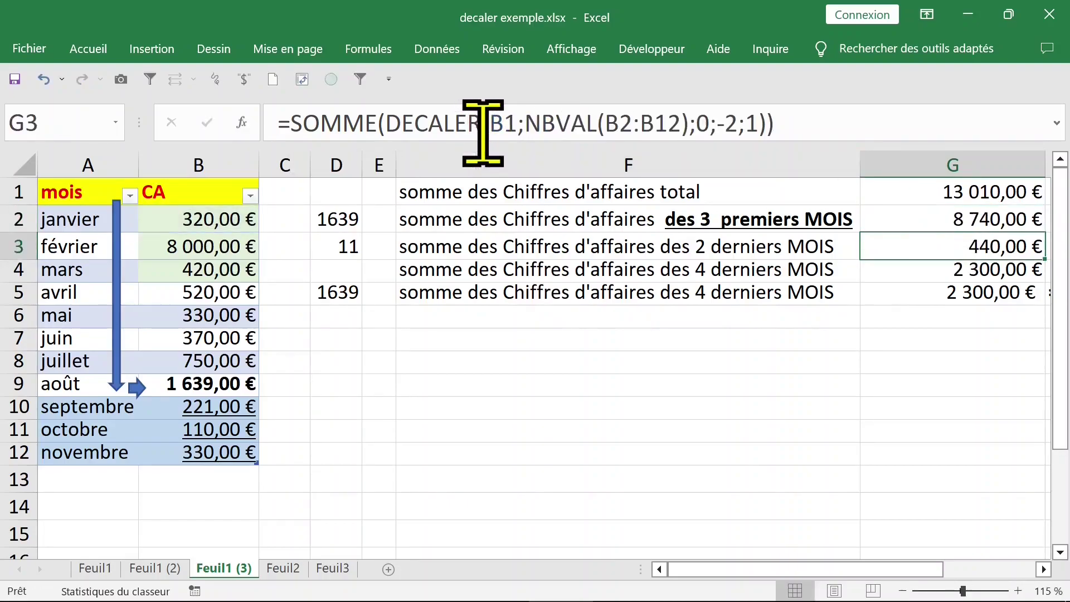
click(769, 242)
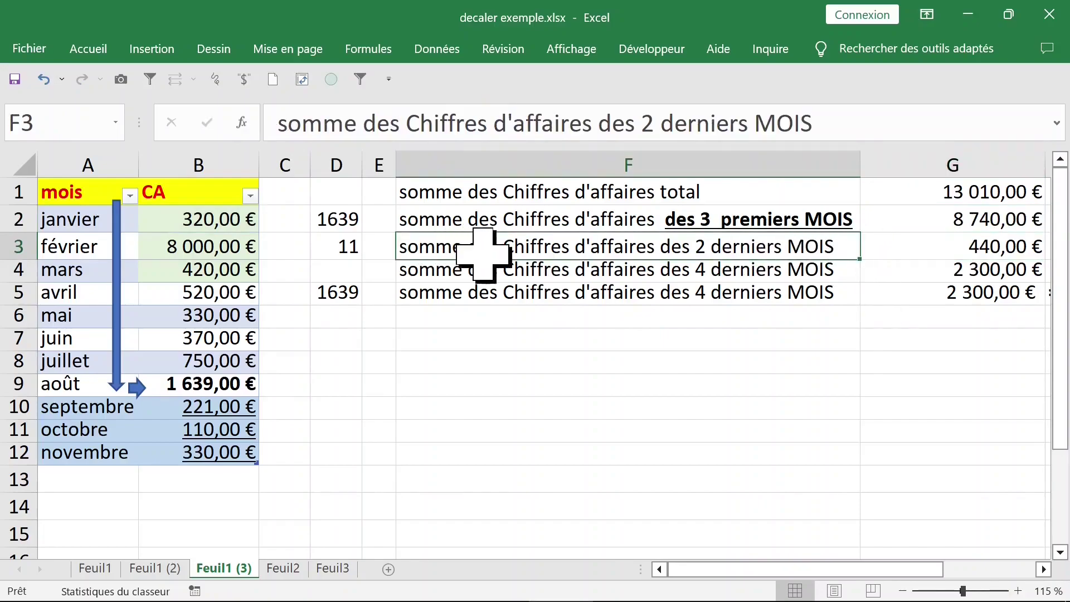
click(217, 223)
drag(218, 223, 243, 454)
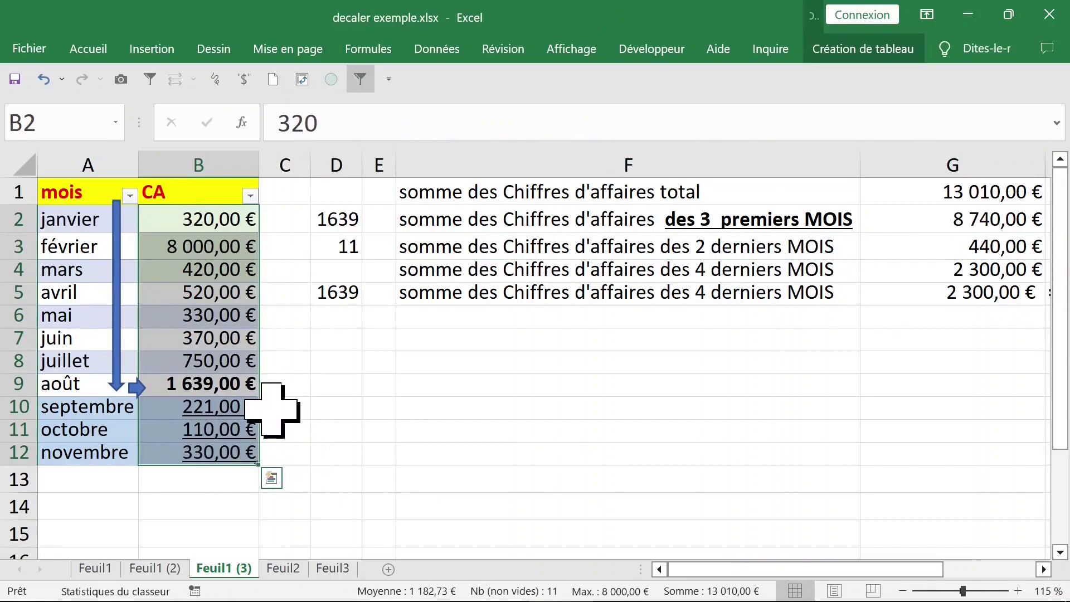
click(571, 219)
click(575, 246)
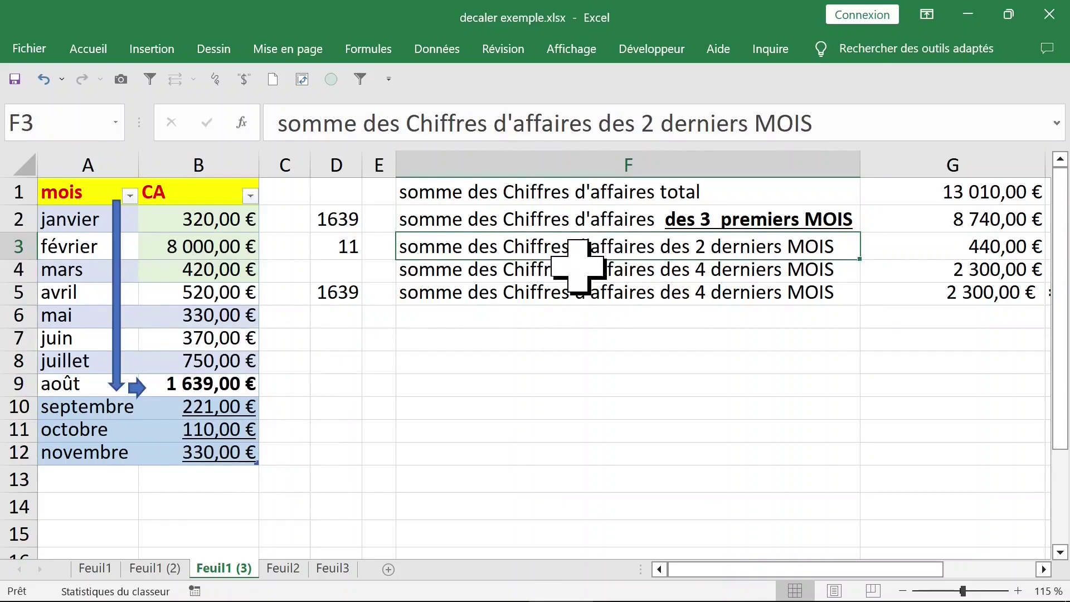
click(578, 268)
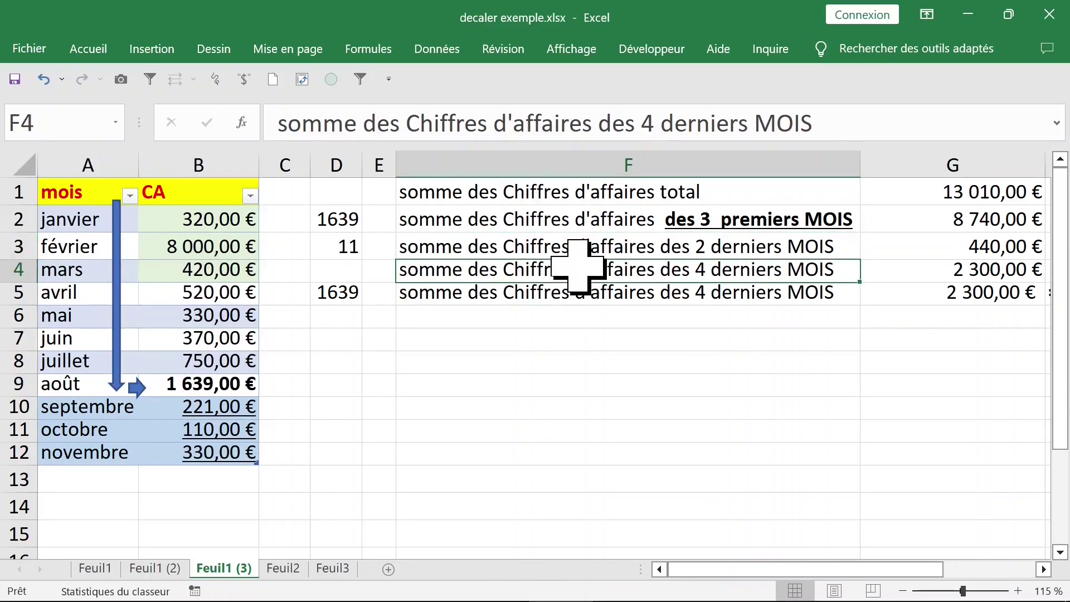
Step: Examine the G3 formula for the last two months: the DECALER function, NBVAL(B2:B12) and the column, height and width arguments
click(923, 244)
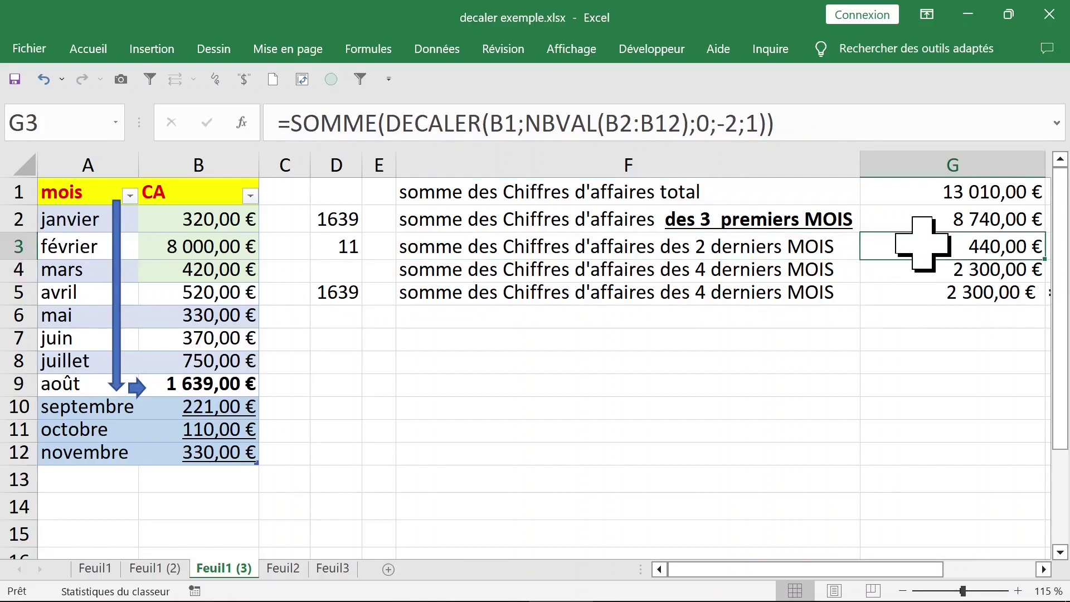
click(526, 123)
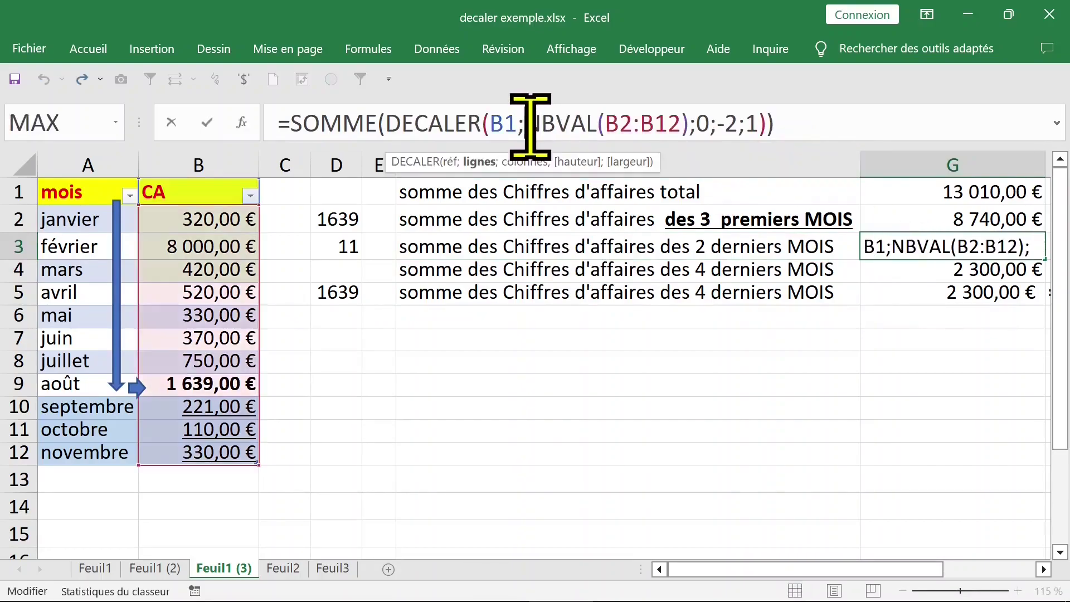
drag(383, 121, 465, 122)
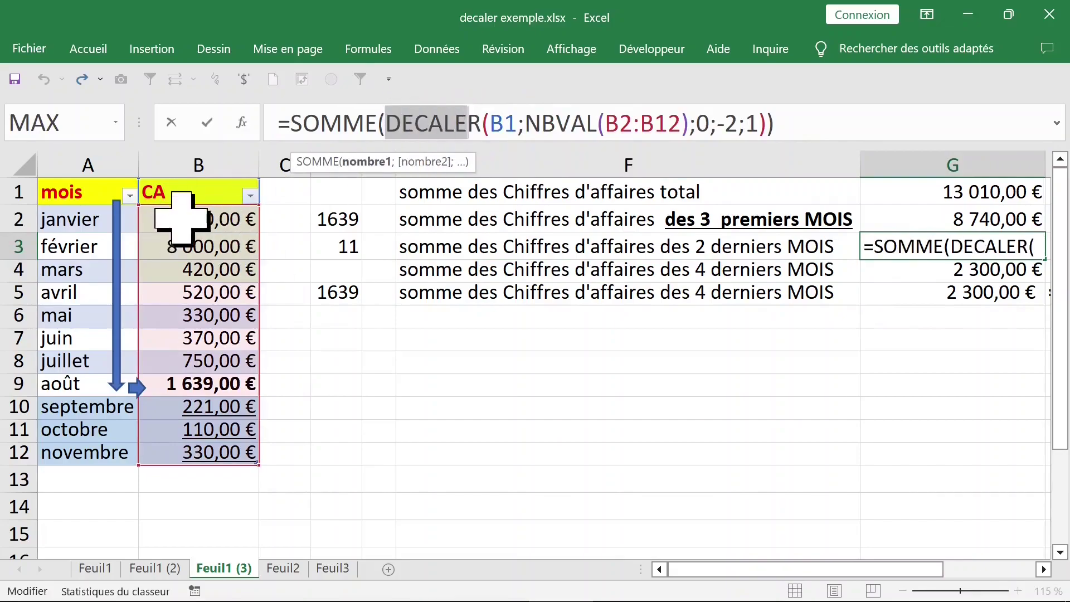
drag(524, 122, 685, 121)
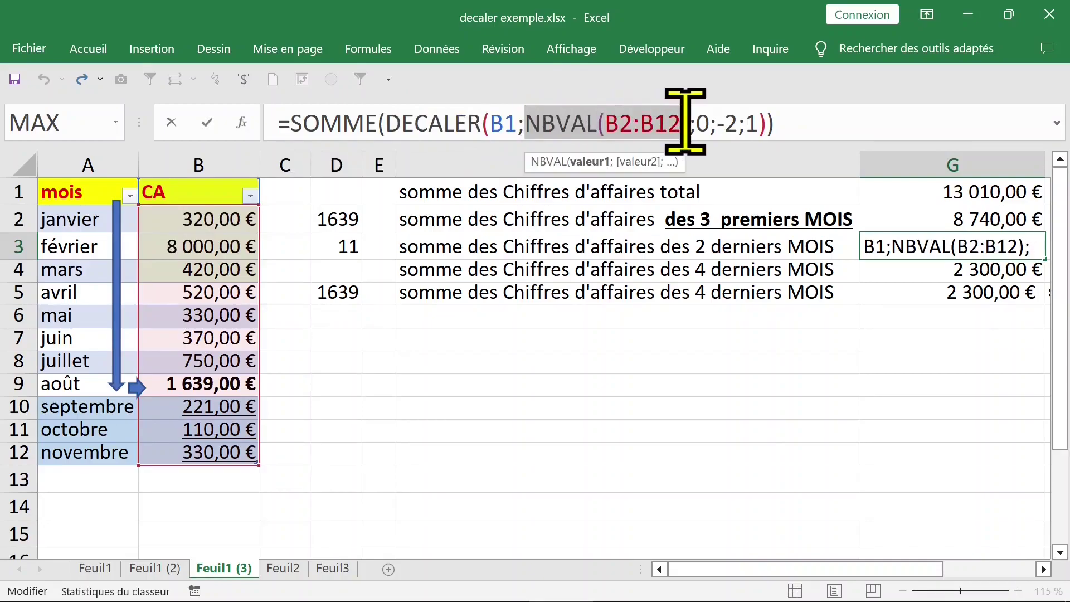
click(710, 132)
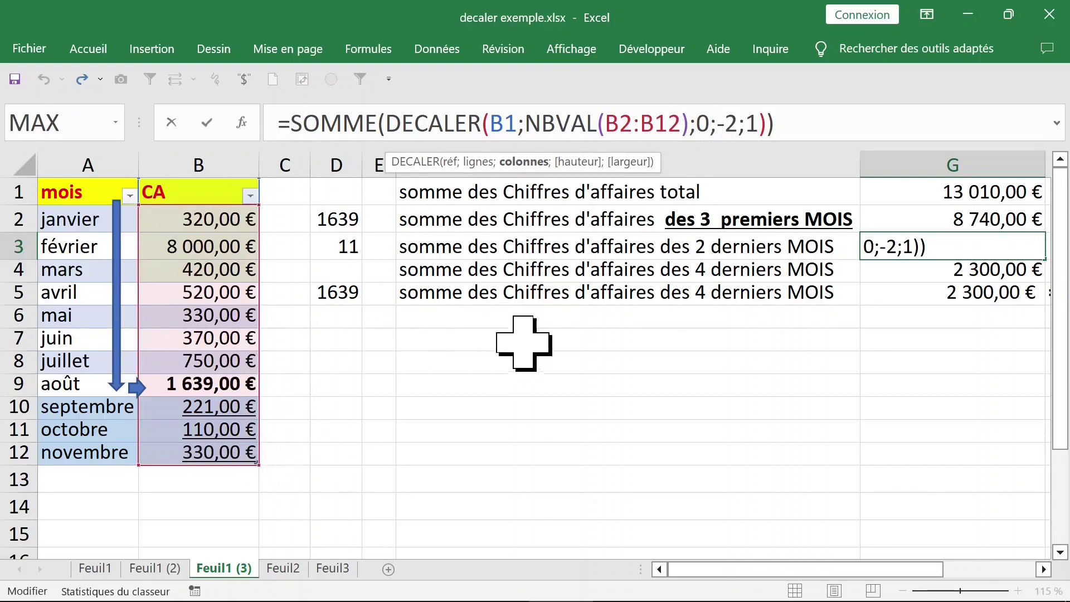
click(737, 131)
click(760, 131)
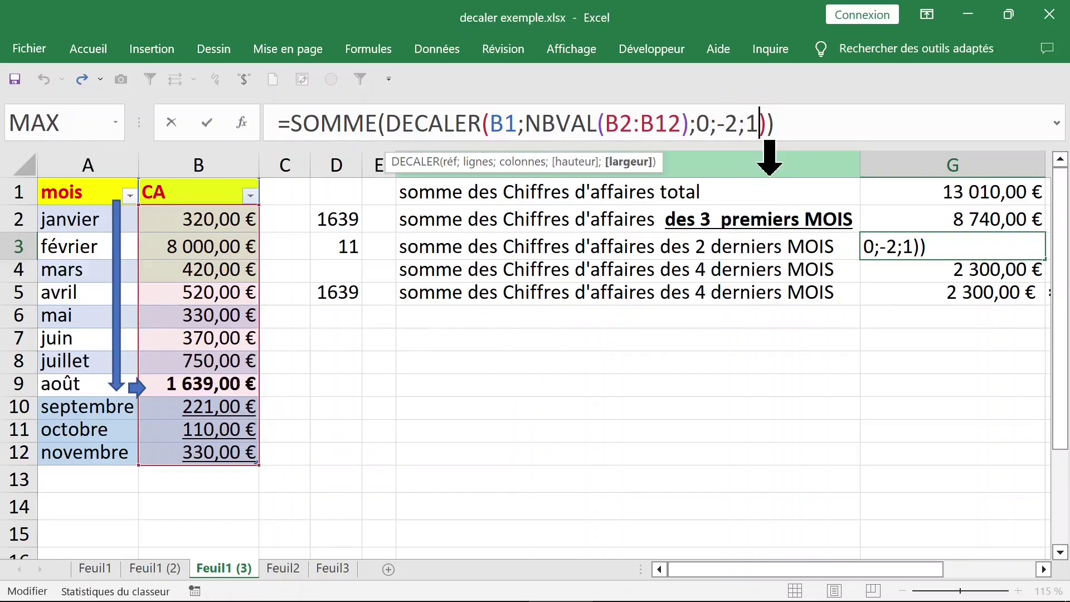
key(Return)
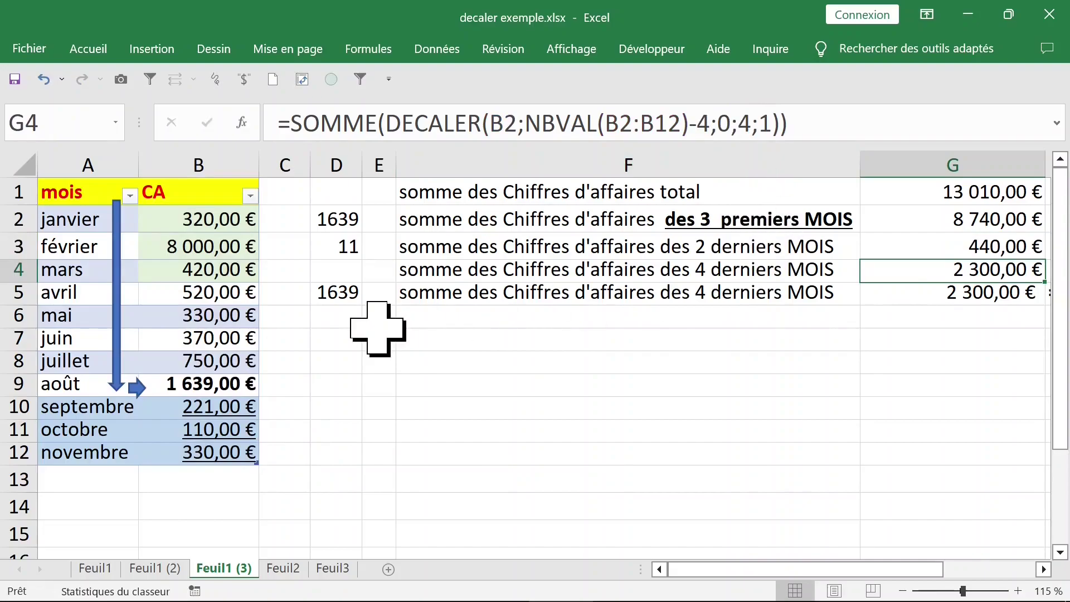
Step: Check the last two months' turnover with =B11+B12 in F7 and undo that check entry
click(502, 343)
text(=)
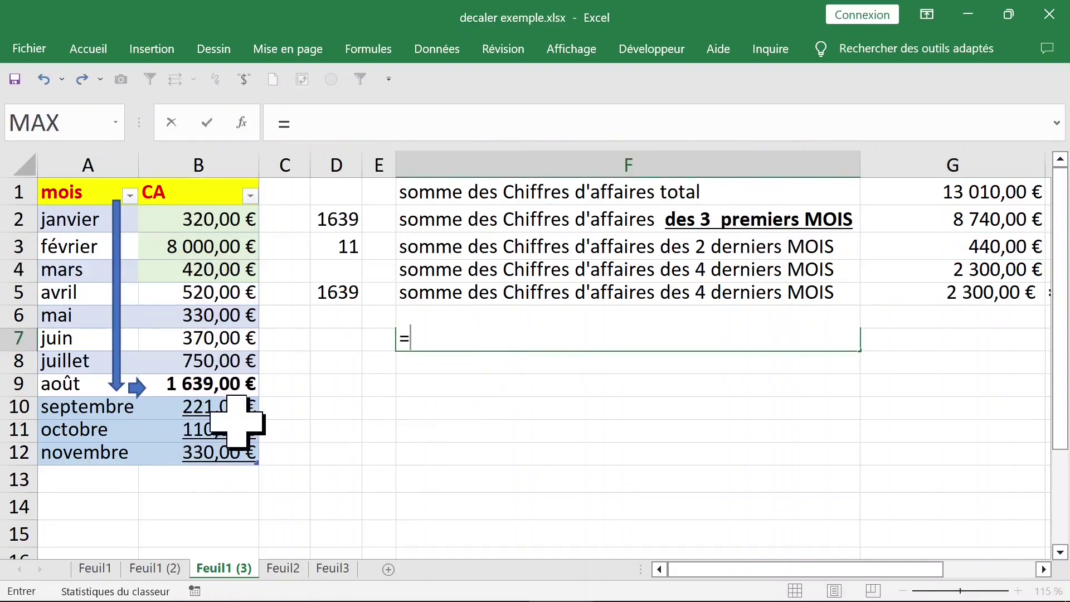
click(217, 434)
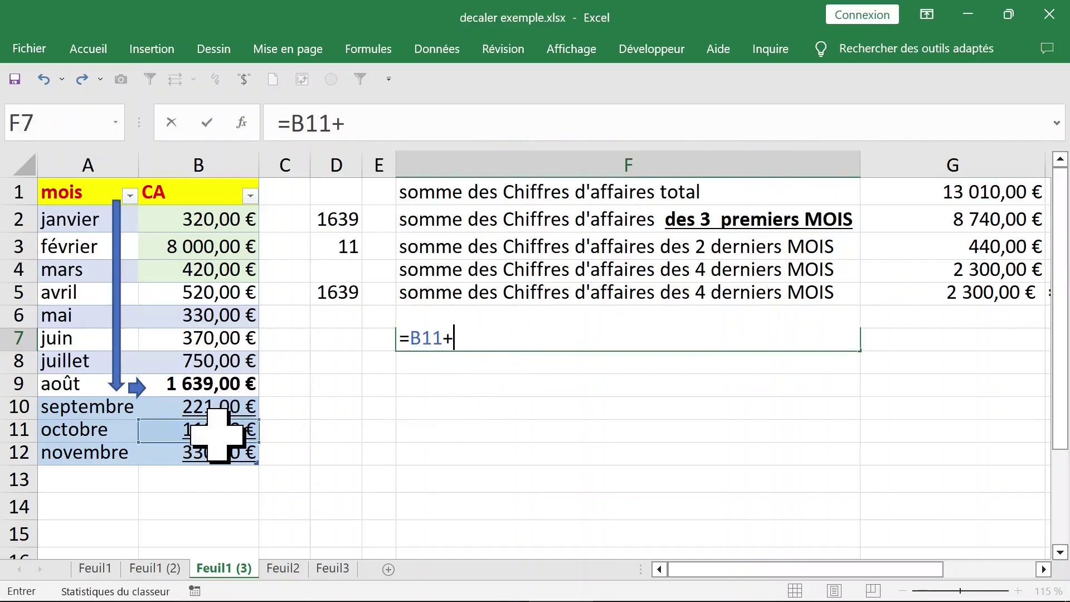
text(+)
click(226, 454)
key(Return)
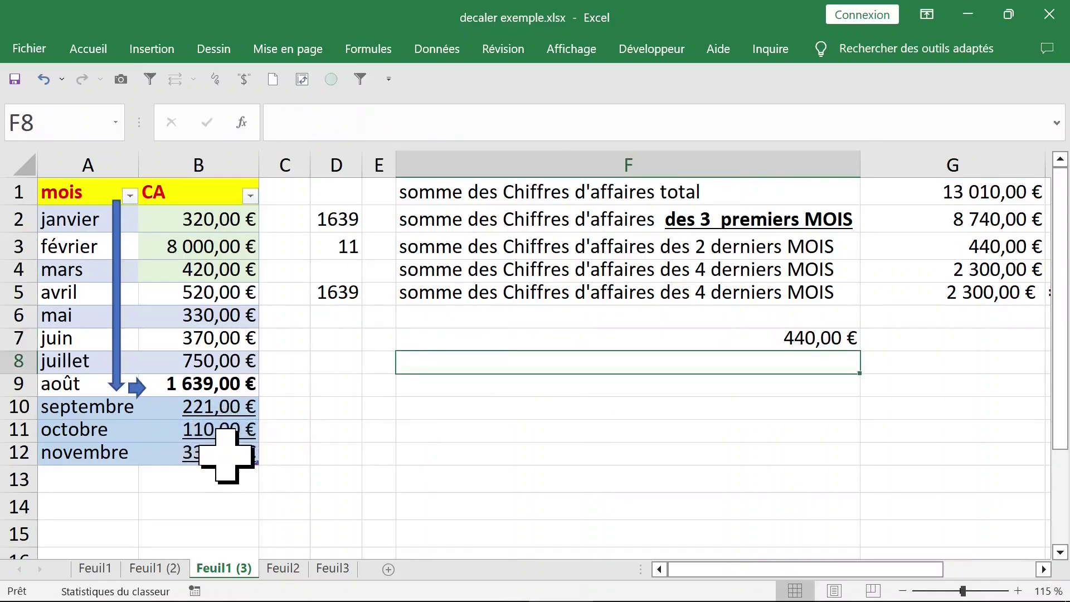
key(Up)
click(49, 80)
Step: Remove the SOMME function name from the formula in G4, leaving the DECALER expression in parentheses
click(616, 267)
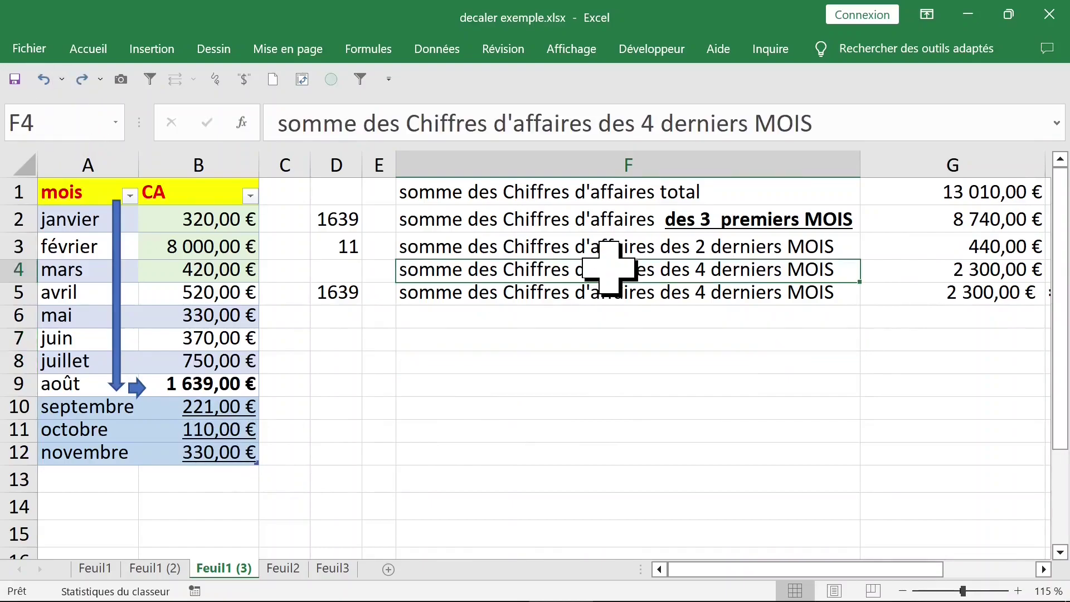
click(985, 267)
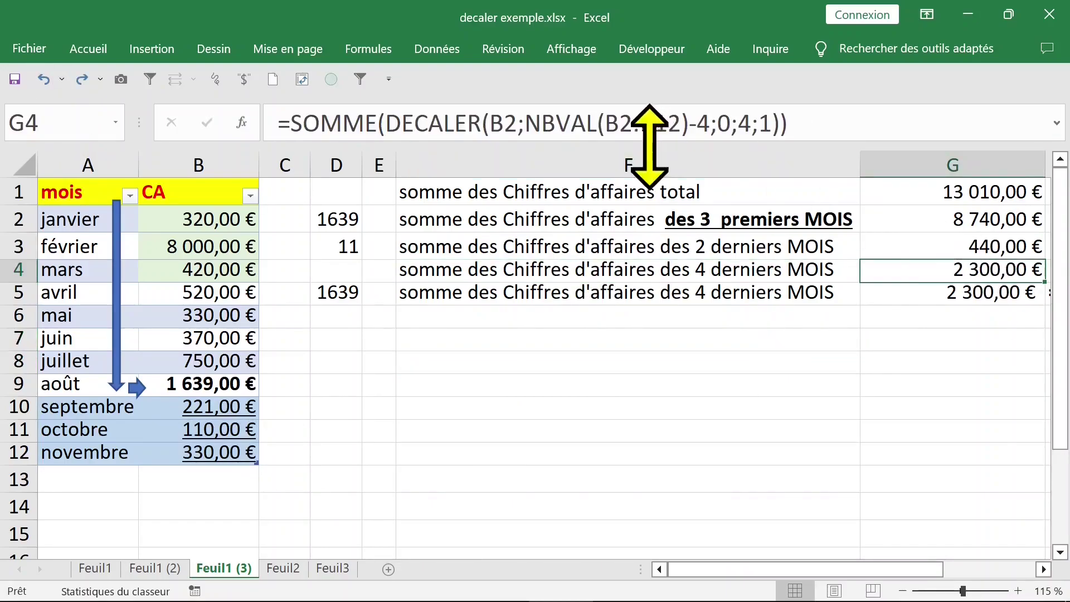
click(527, 119)
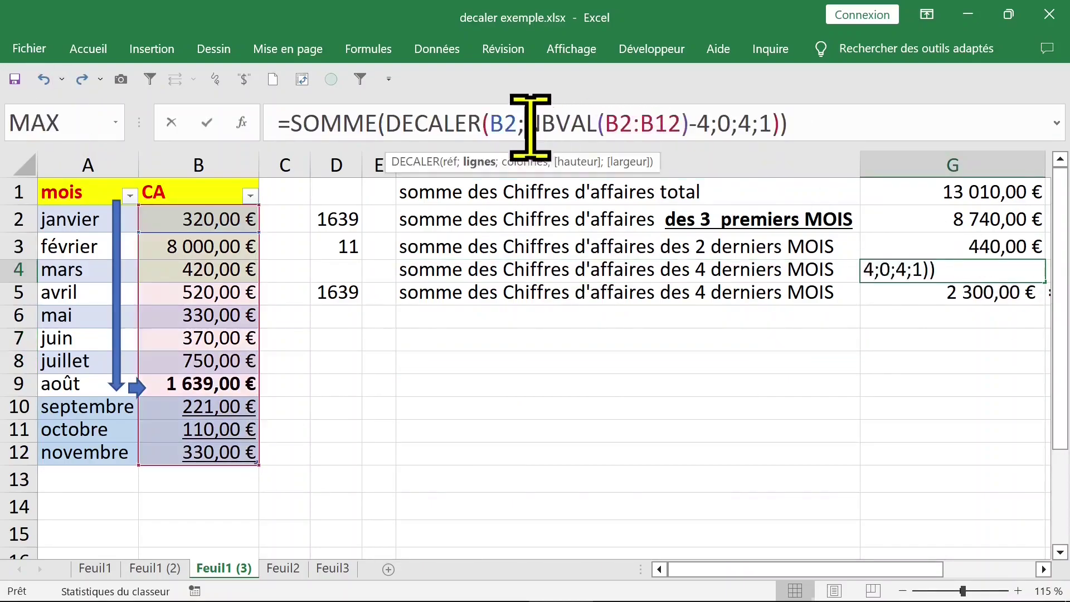
click(380, 123)
key(BackSpace)
key(BackSpace)
key(BackSpace)
key(BackSpace)
key(BackSpace)
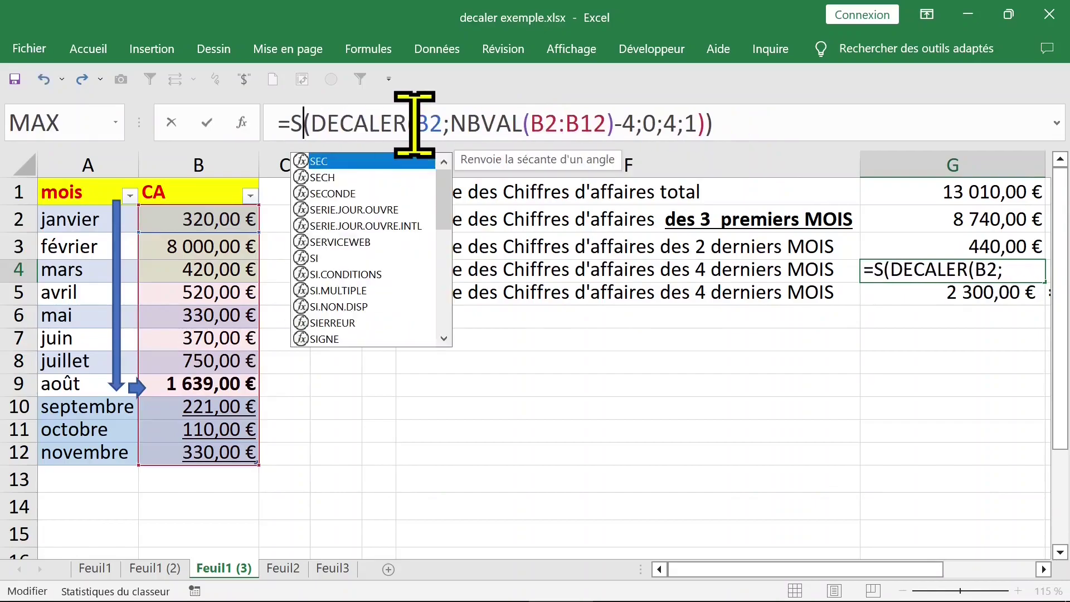
Step: Examine the DECALER arguments in G4: the NBVAL(B2:B12)-4 row offset, the height and the width
drag(440, 123, 589, 123)
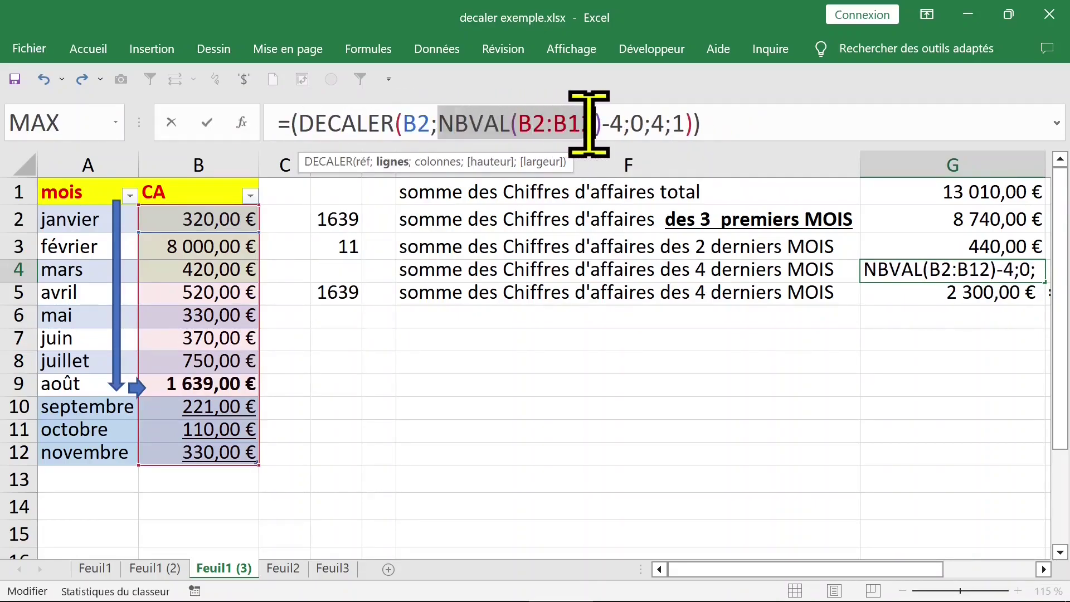
click(622, 123)
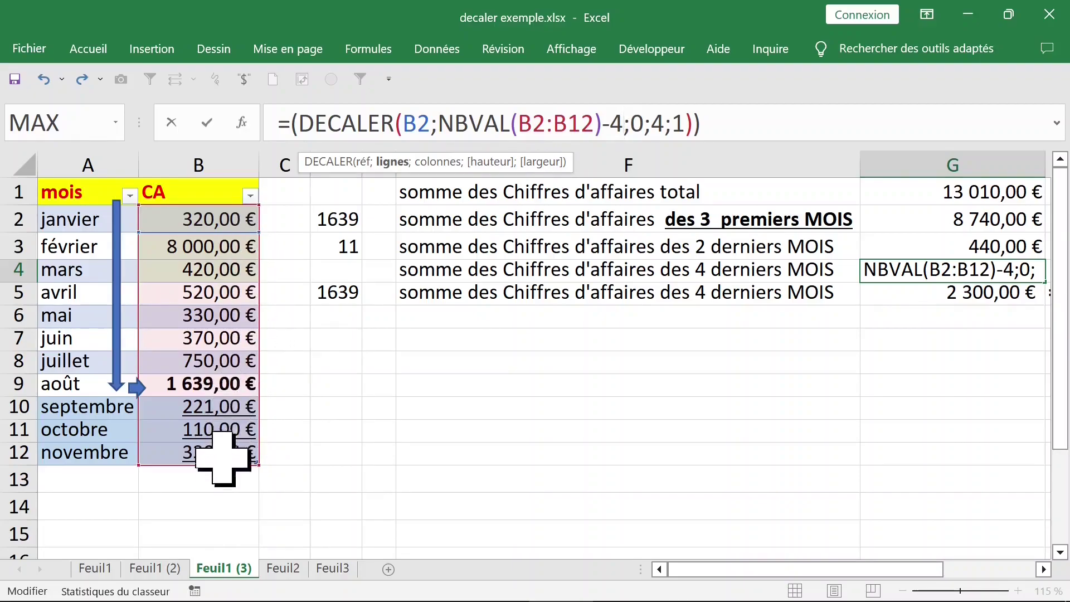
click(661, 123)
click(683, 123)
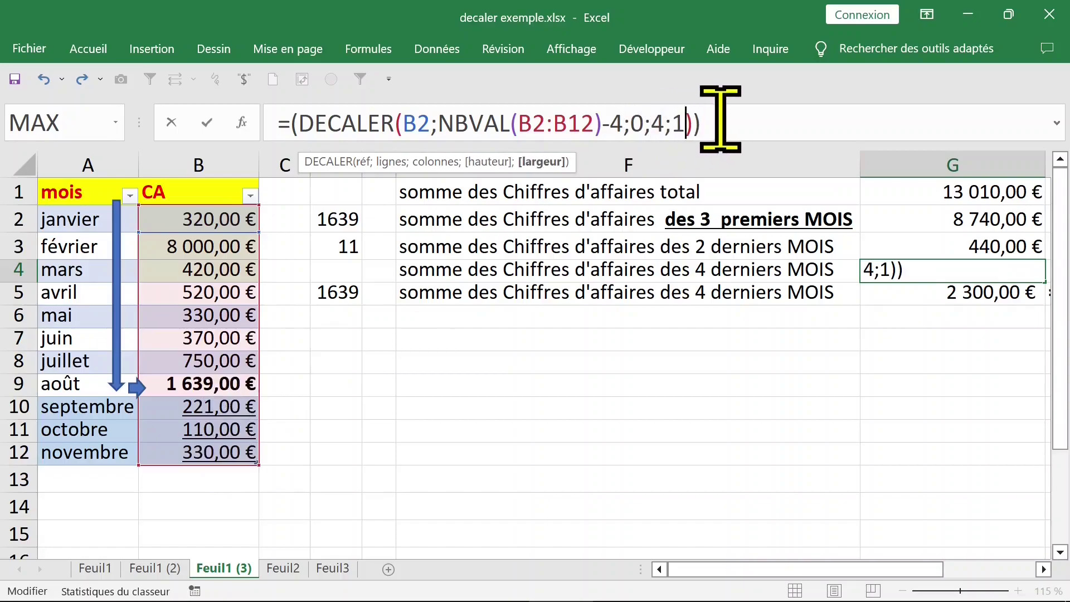
Step: Restore SOMME around the DECALER expression in G4 and validate the formula
click(292, 122)
text(()
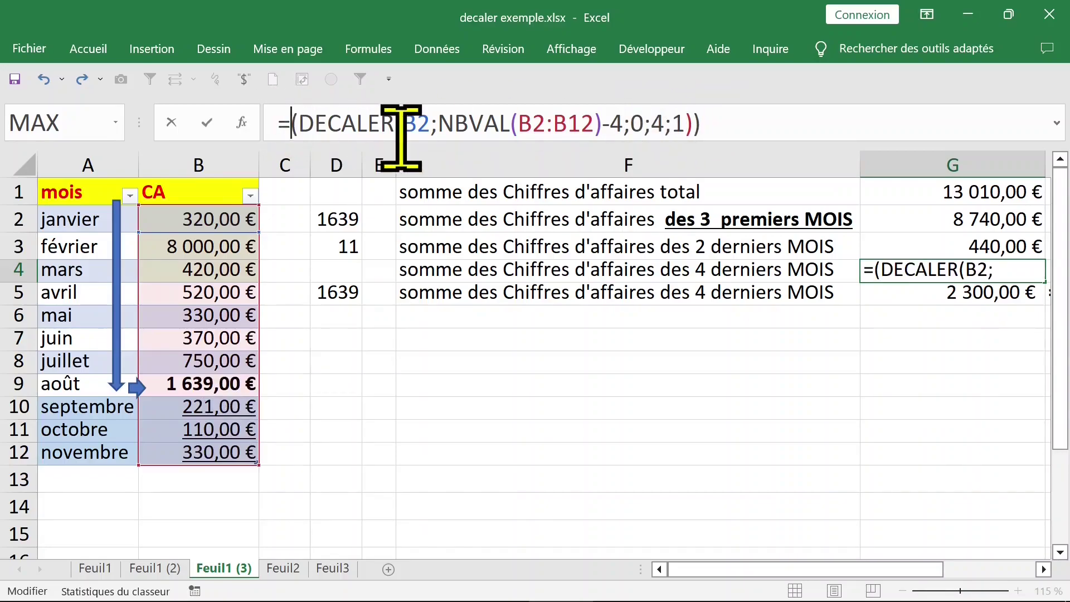
text(somme)
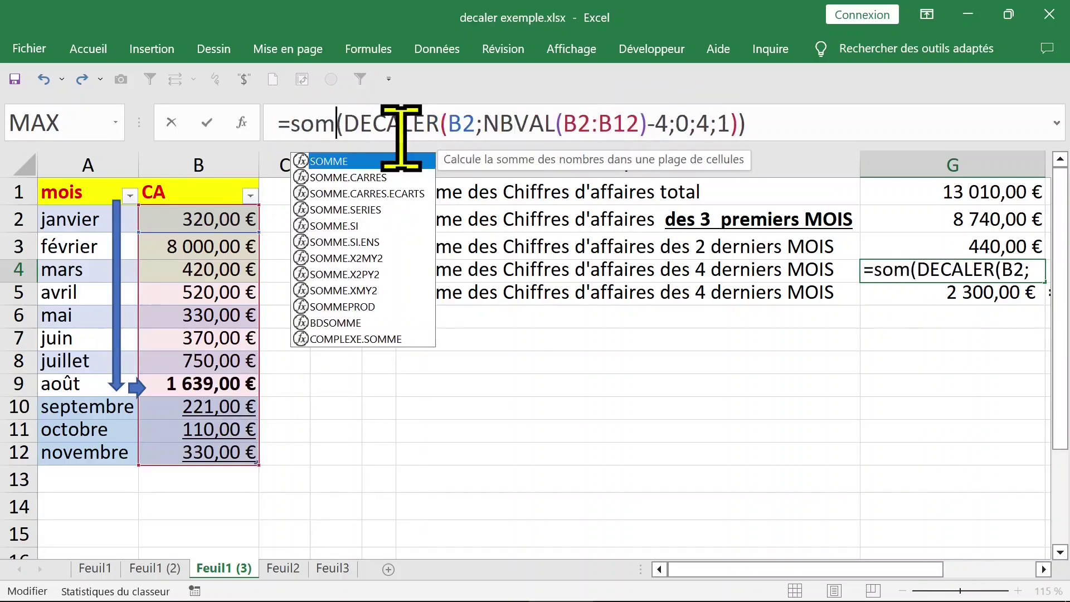
key(Return)
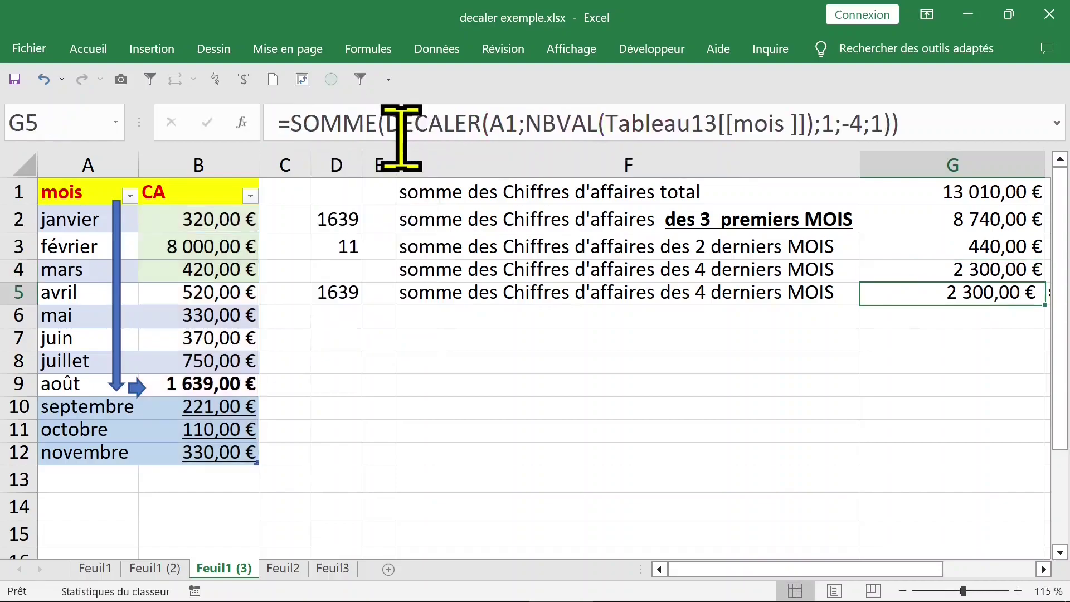
Step: Check the last four months' turnover with a SOMME of B9:B12 in F6, compare it with column G and clear F6
click(549, 327)
text(=somm)
key(Tab)
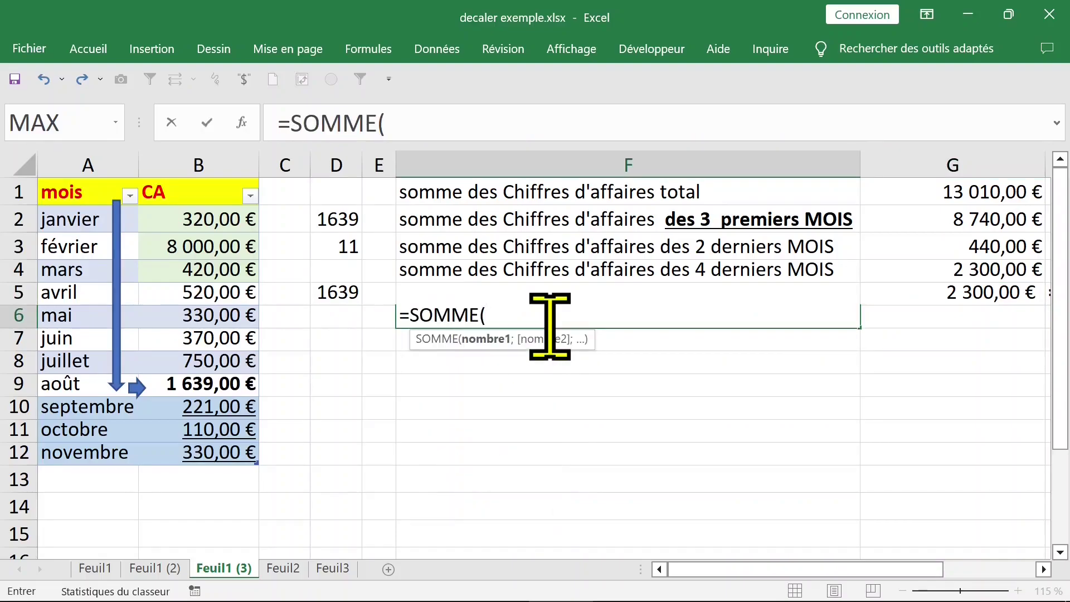
click(229, 448)
drag(229, 446, 229, 389)
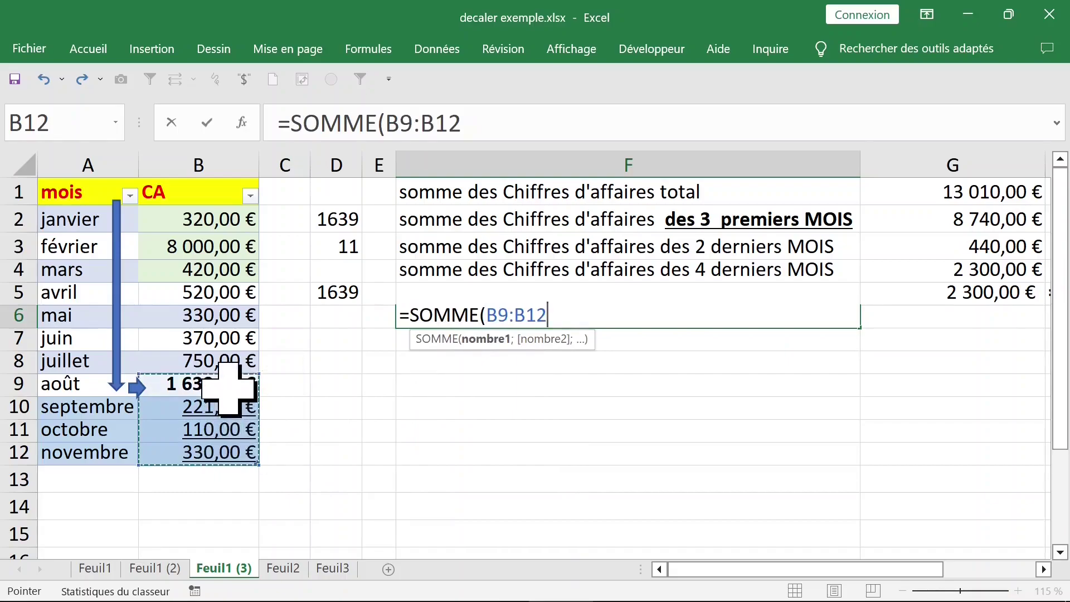
key(Return)
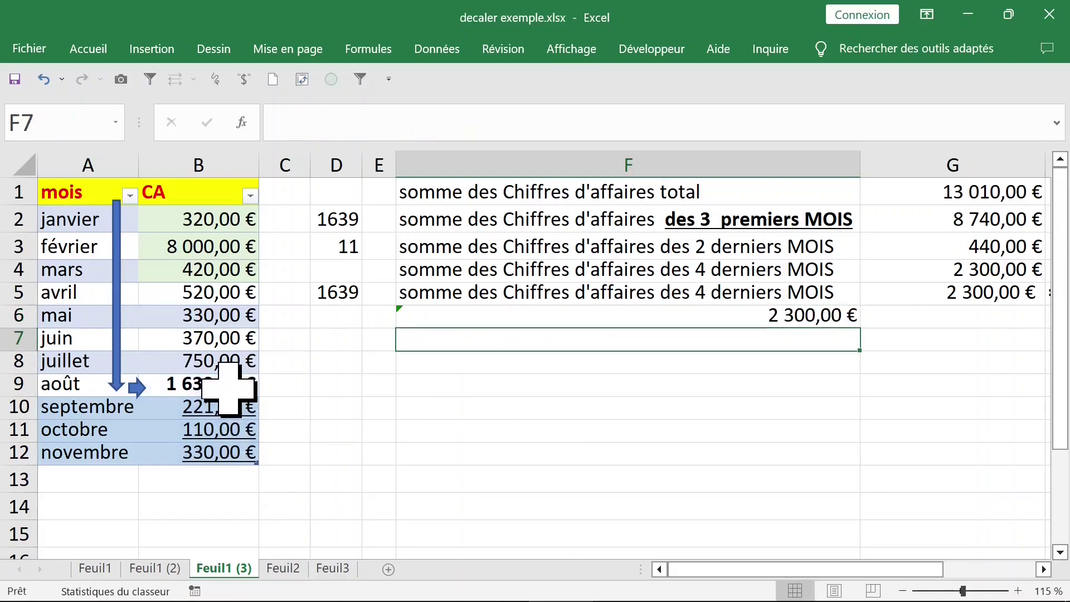
click(991, 248)
click(981, 271)
click(803, 326)
key(Delete)
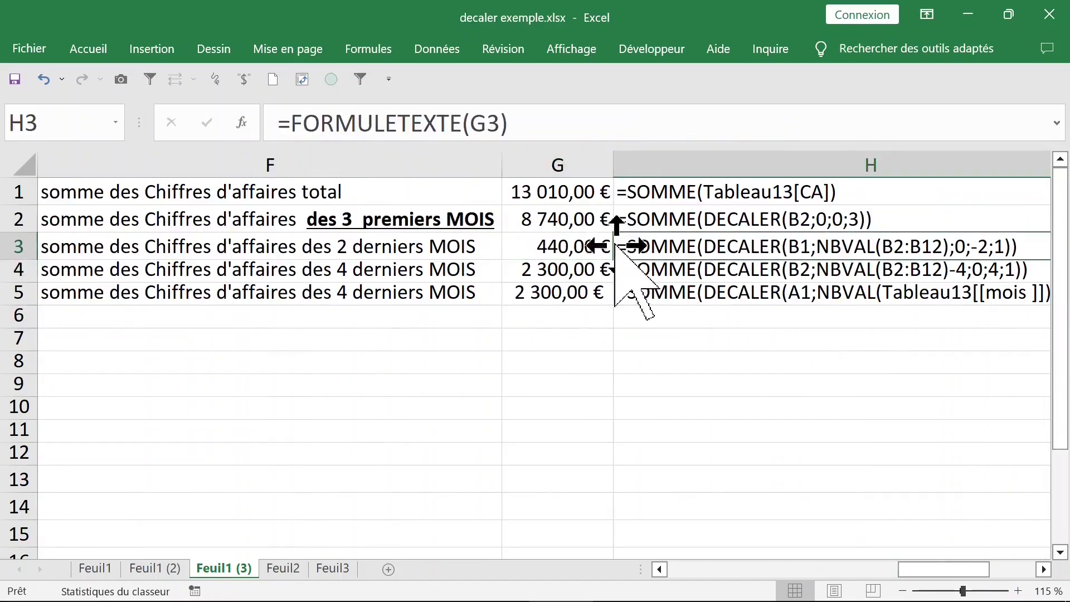
Step: Examine the four-month formula in G4 alongside the formula texts shown in column H
click(548, 262)
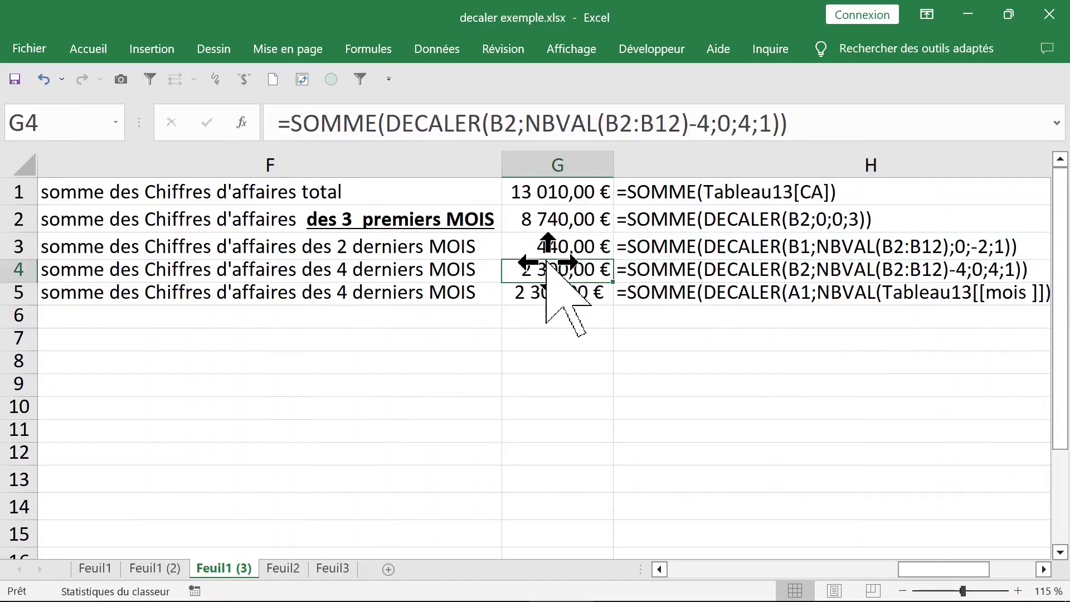